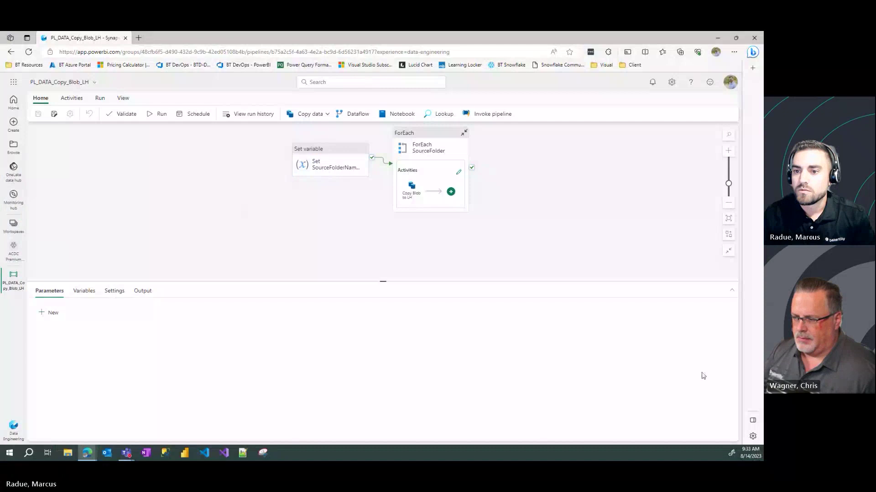
Step: Pan the PL_DATA_Copy_Blob_LH pipeline canvas down slightly to review its activities
{"action": "left_click", "coordinate": [141, 215]}
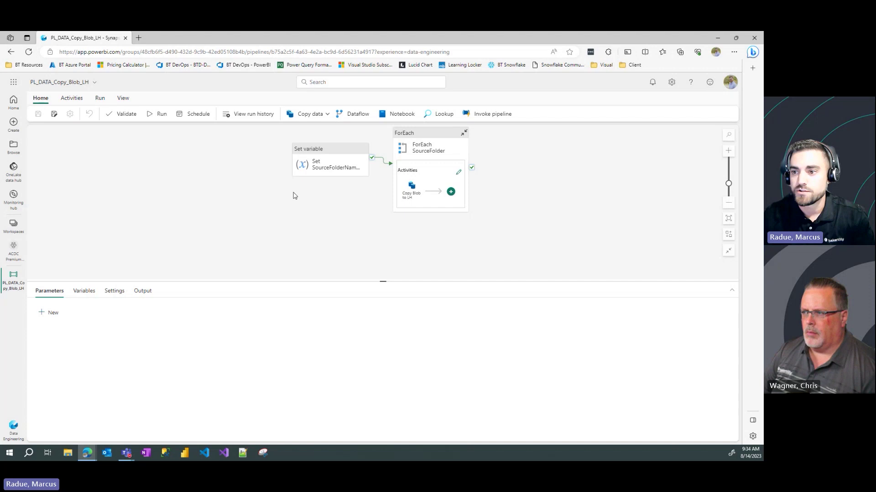
{"action": "left_click_drag", "start_coordinate": [294, 194], "coordinate": [294, 208]}
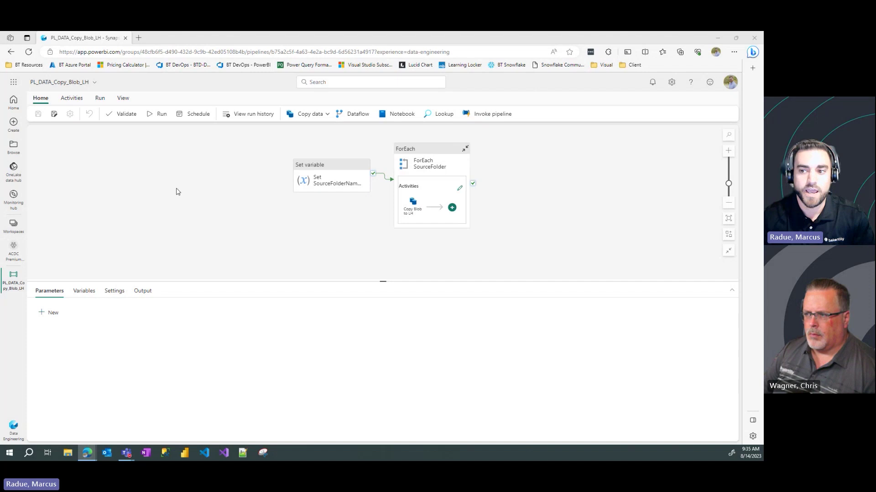
Step: Go to the ACDC Premium Sample Content workspace and open the Create Audit Pipeline Table notebook
{"action": "left_click", "coordinate": [12, 253]}
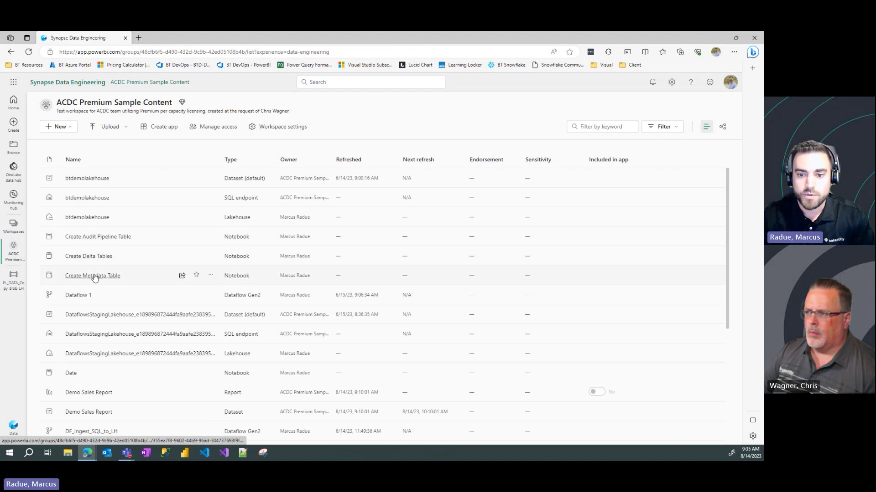
{"action": "left_click", "coordinate": [100, 237]}
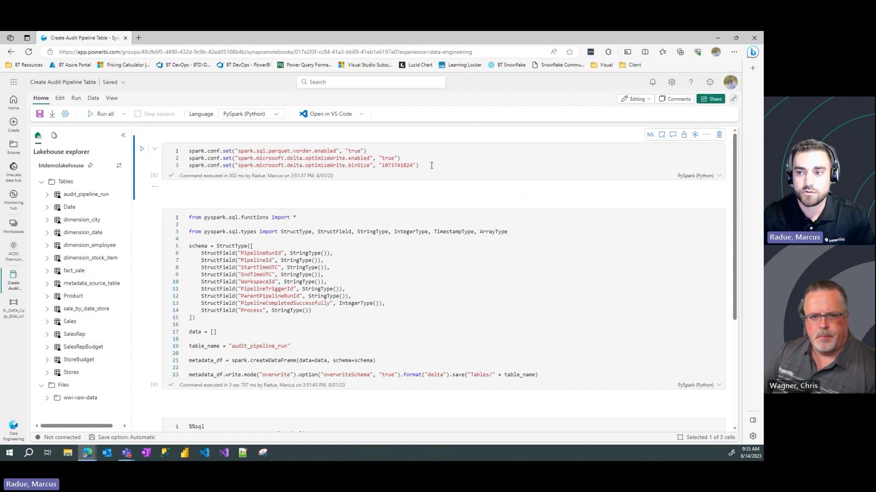
{"action": "mouse_move", "coordinate": [332, 208]}
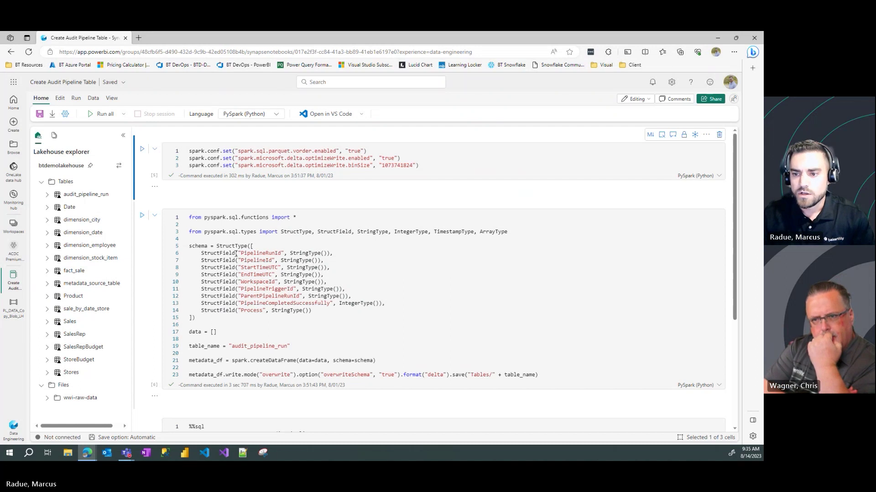
{"action": "scroll", "coordinate": [268, 233], "scroll_direction": "down", "scroll_amount": 3}
{"action": "scroll", "coordinate": [209, 217], "scroll_direction": "up", "scroll_amount": 2}
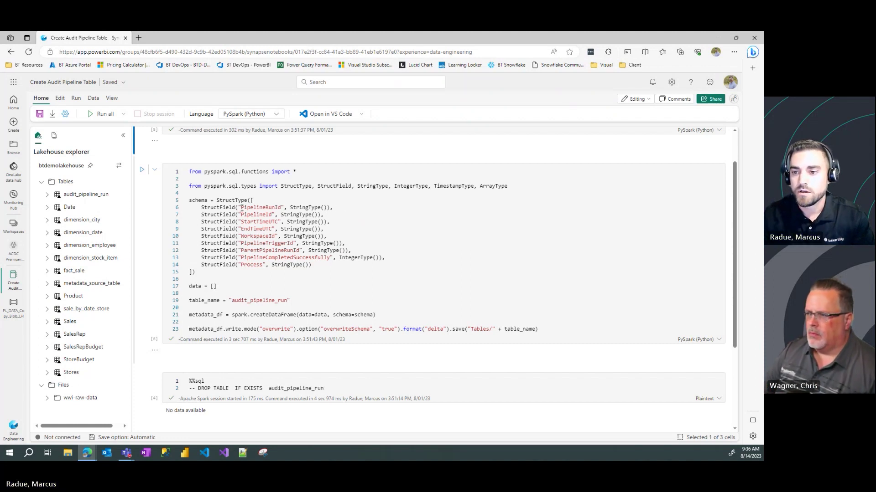
{"action": "left_click_drag", "start_coordinate": [241, 207], "coordinate": [281, 207]}
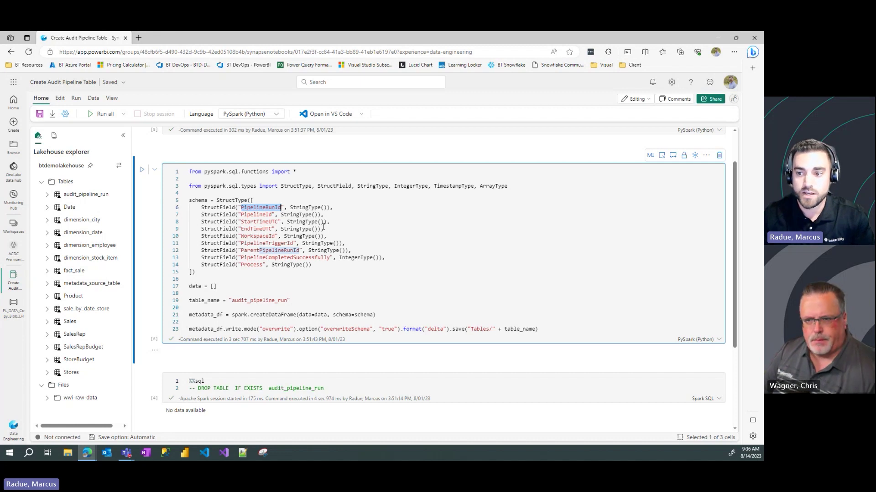
{"action": "left_click", "coordinate": [339, 224]}
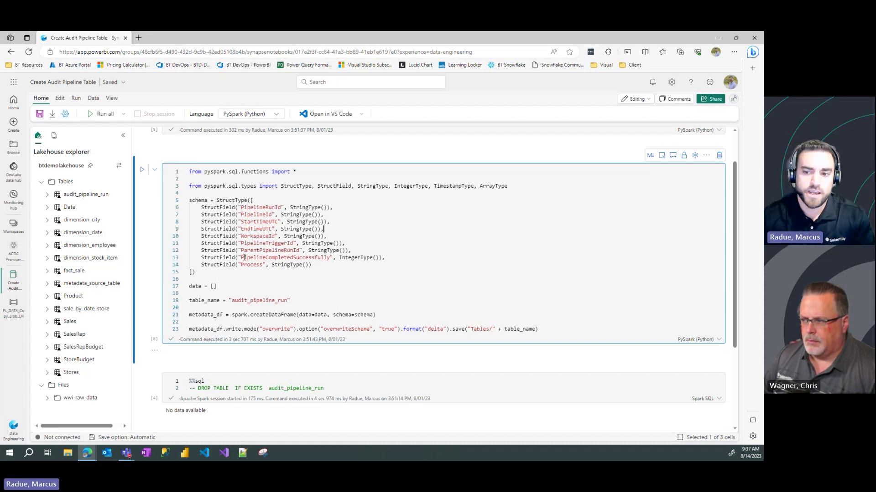
{"action": "left_click_drag", "start_coordinate": [386, 257], "coordinate": [188, 258]}
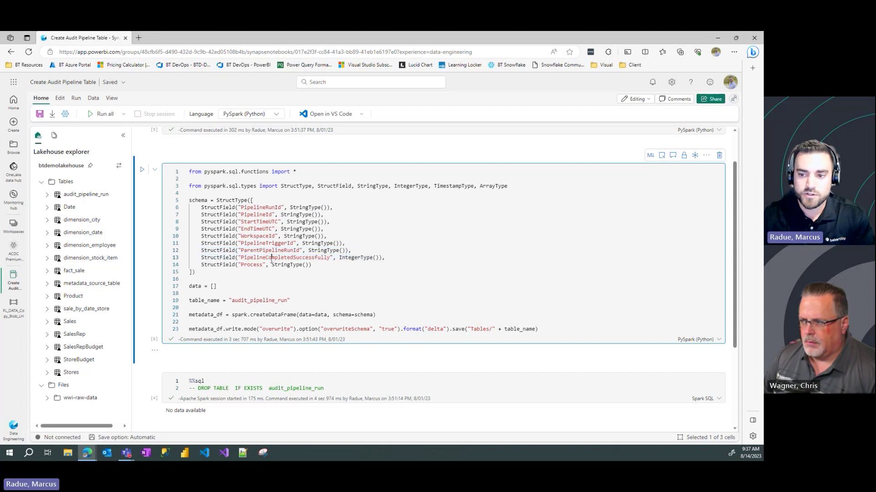
{"action": "double_click", "coordinate": [329, 258]}
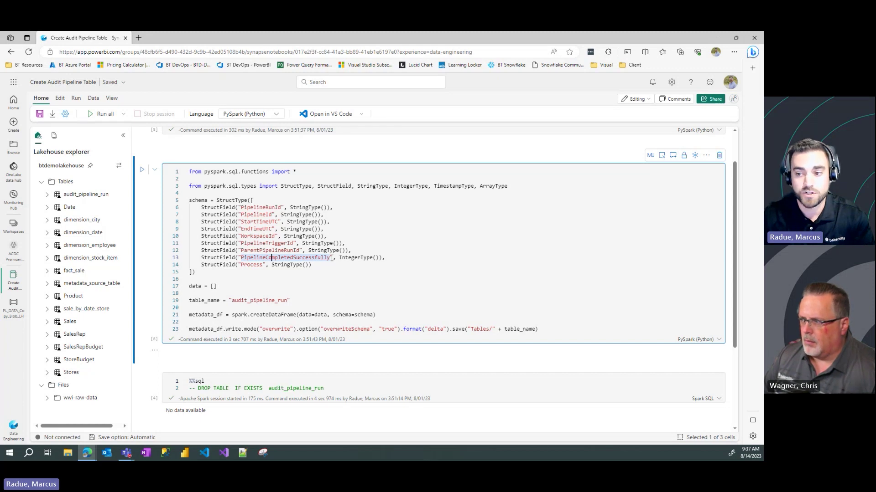
{"action": "left_click", "coordinate": [393, 259]}
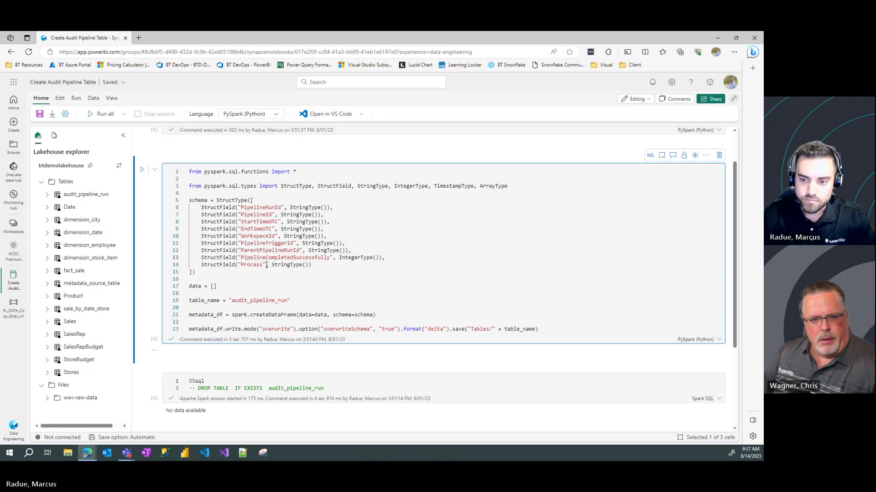
{"action": "scroll", "coordinate": [240, 282], "scroll_direction": "down", "scroll_amount": 2}
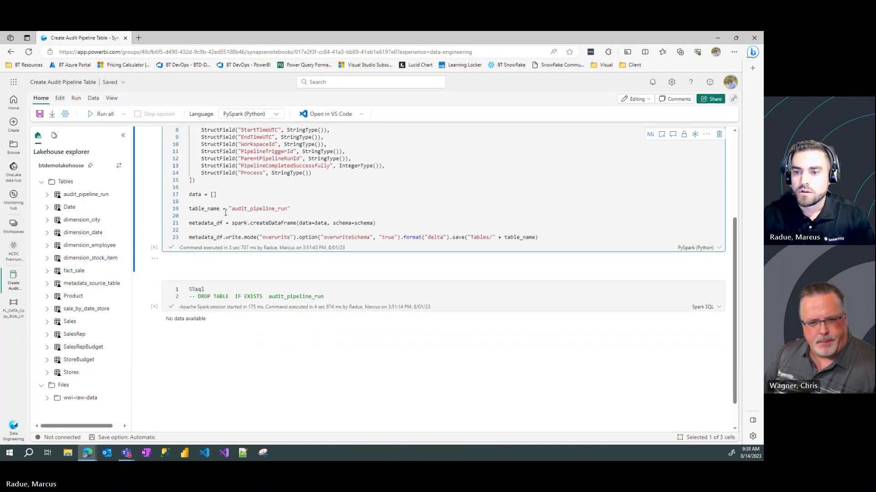
{"action": "left_click", "coordinate": [221, 241]}
{"action": "triple_click", "coordinate": [221, 242]}
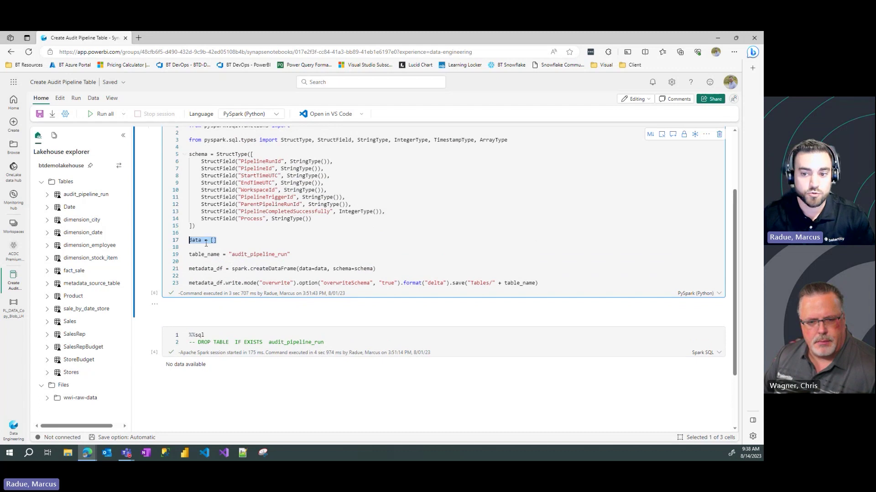
{"action": "left_click", "coordinate": [230, 244]}
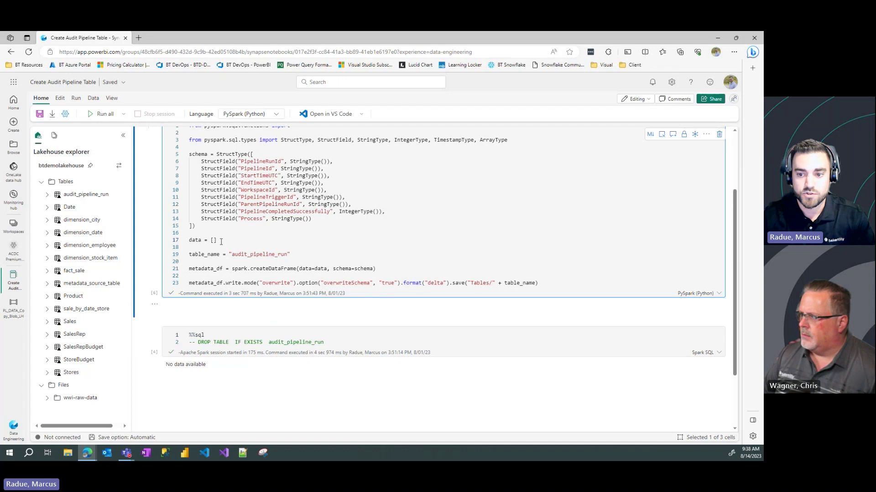
{"action": "left_click_drag", "start_coordinate": [290, 254], "coordinate": [232, 253]}
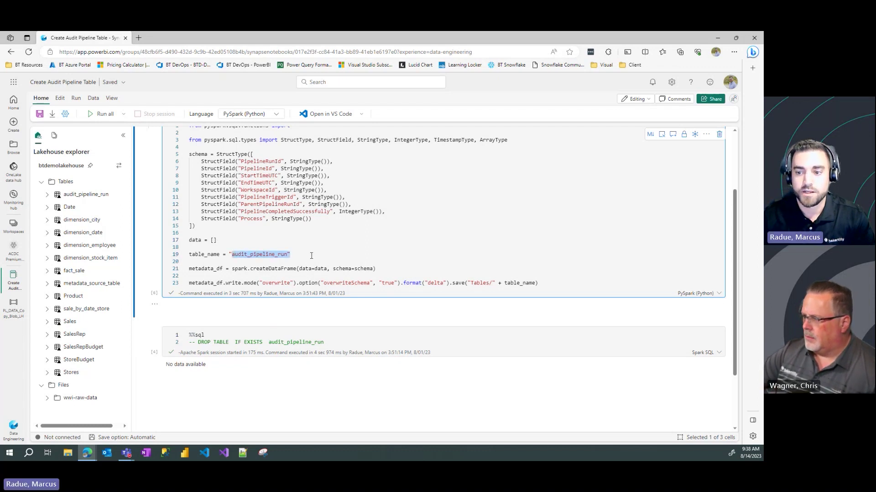
{"action": "left_click", "coordinate": [389, 269]}
{"action": "left_click_drag", "start_coordinate": [190, 272], "coordinate": [383, 275]}
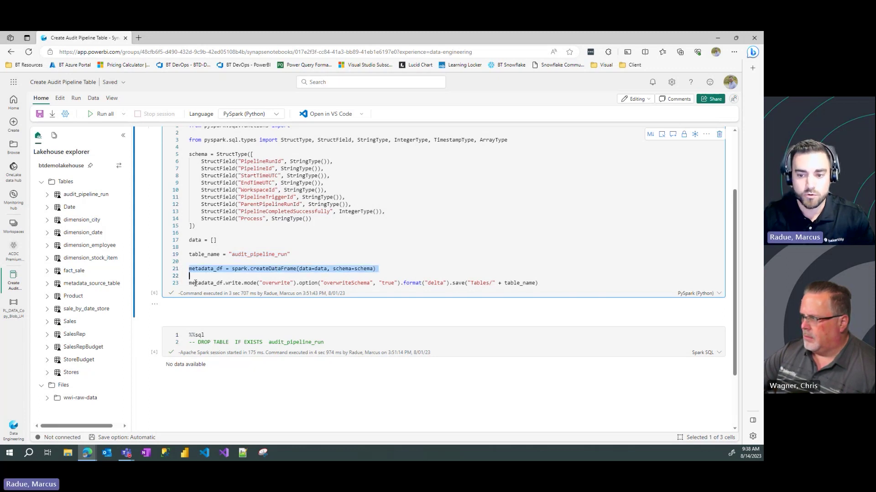
{"action": "left_click_drag", "start_coordinate": [195, 283], "coordinate": [297, 283]}
{"action": "left_click", "coordinate": [561, 283]}
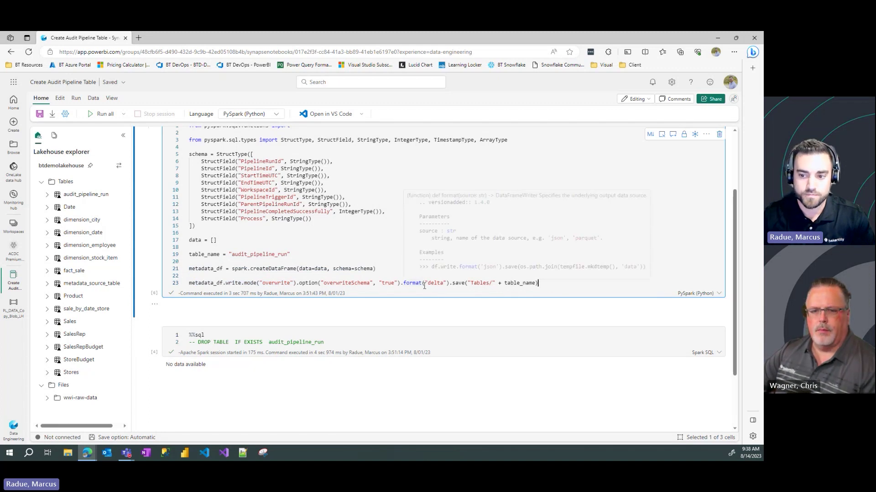
{"action": "scroll", "coordinate": [273, 251], "scroll_direction": "up", "scroll_amount": 1}
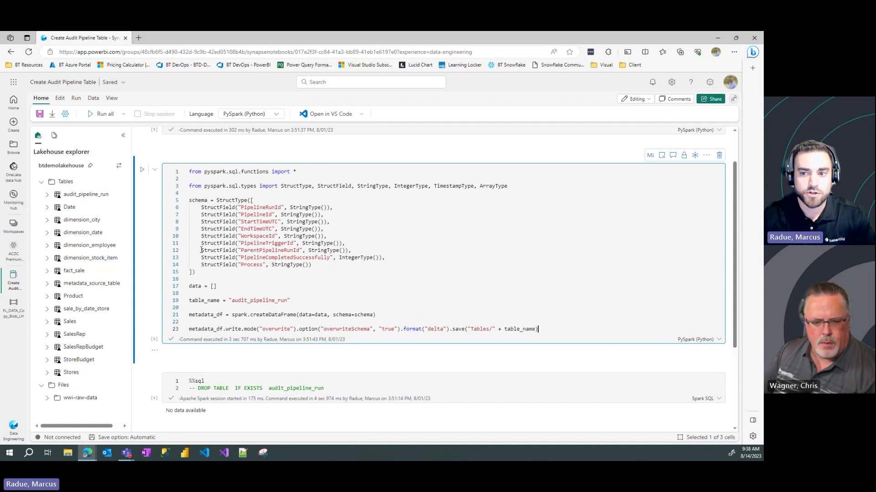
{"action": "scroll", "coordinate": [48, 199], "scroll_direction": "up", "scroll_amount": 1}
Step: Review audit_pipeline_run's columns in a widened Lakehouse explorer, then switch back to PL_DATA_Copy_Blob_LH
{"action": "left_click", "coordinate": [48, 196]}
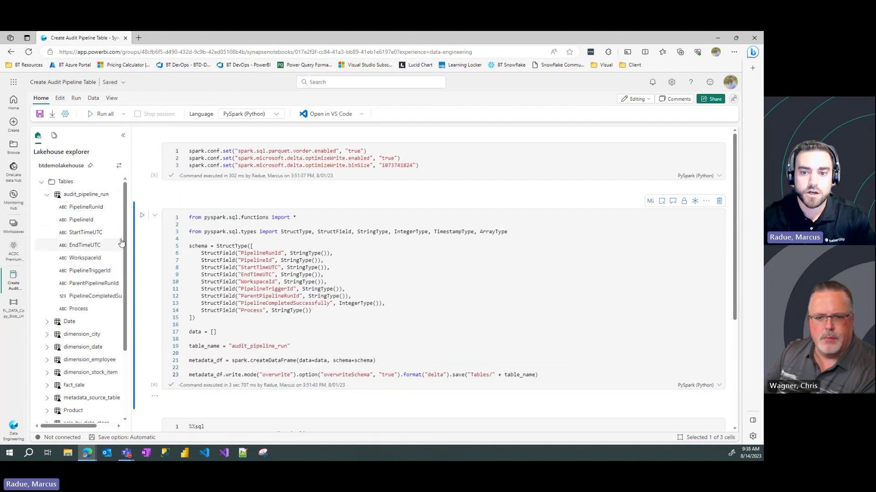
{"action": "left_click_drag", "start_coordinate": [159, 238], "coordinate": [200, 237]}
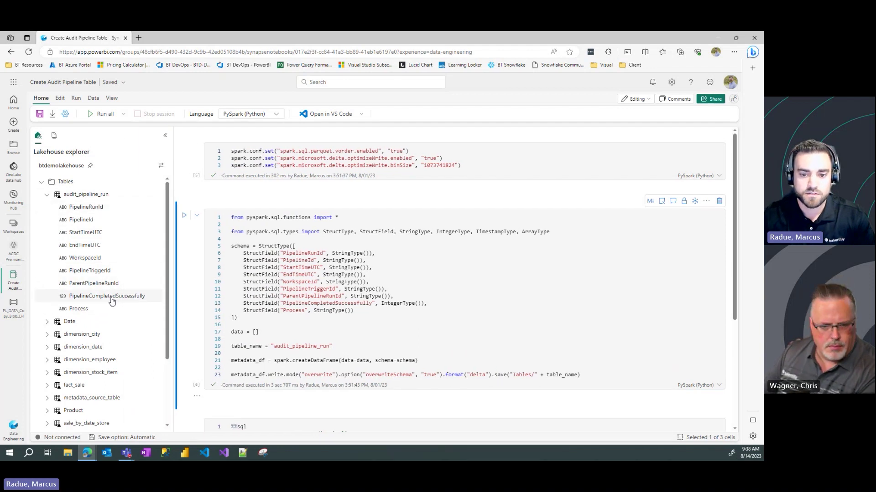
{"action": "left_click", "coordinate": [296, 246]}
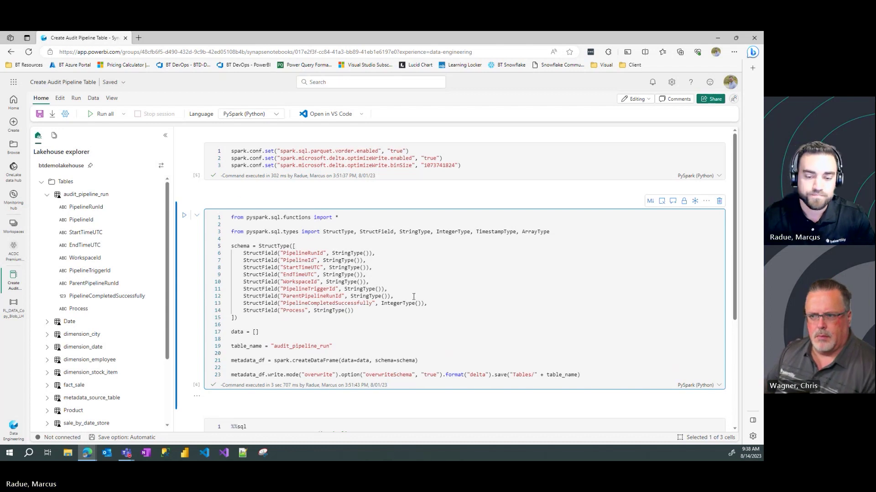
{"action": "left_click", "coordinate": [47, 195]}
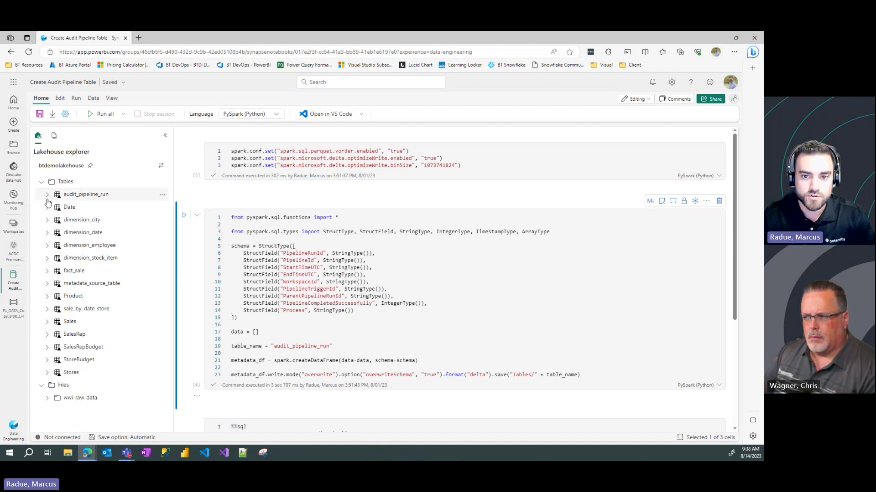
{"action": "left_click", "coordinate": [14, 308]}
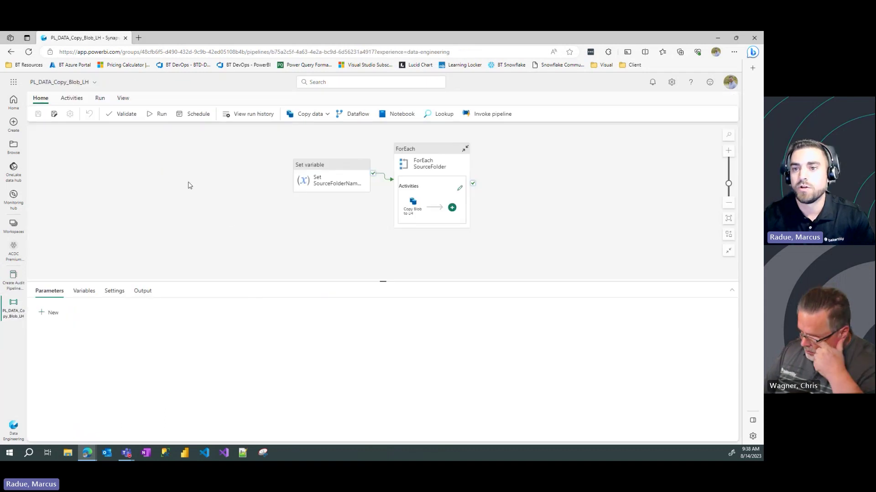
Step: Open the Update Audit Pipeline Run notebook from the ACDC Premium Sample Content item list
{"action": "left_click", "coordinate": [13, 251]}
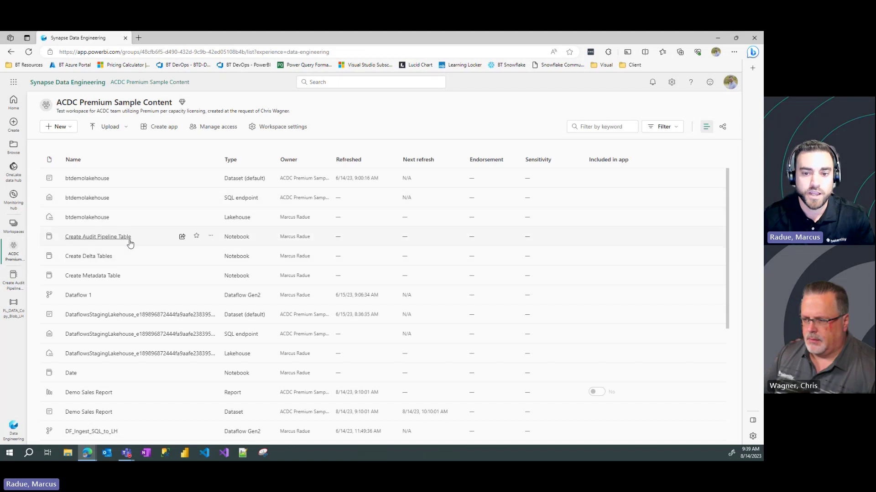
{"action": "scroll", "coordinate": [115, 281], "scroll_direction": "down", "scroll_amount": 1}
{"action": "scroll", "coordinate": [115, 281], "scroll_direction": "down", "scroll_amount": 5}
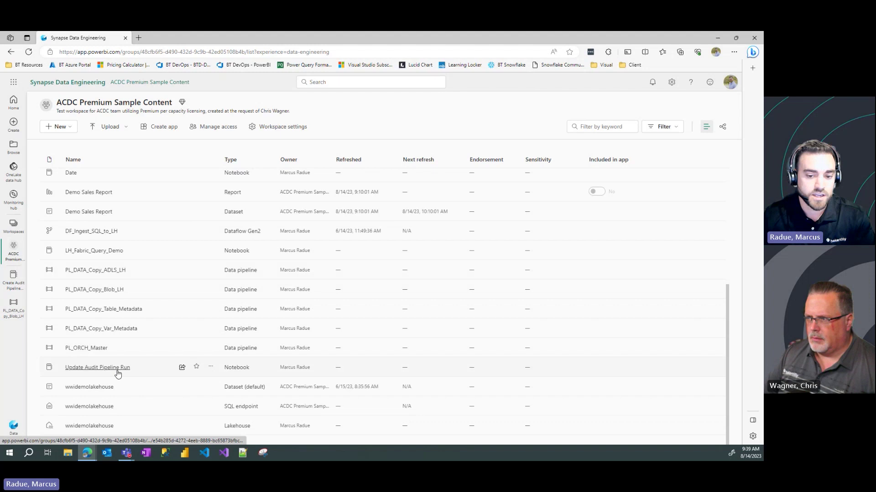
{"action": "left_click", "coordinate": [118, 374]}
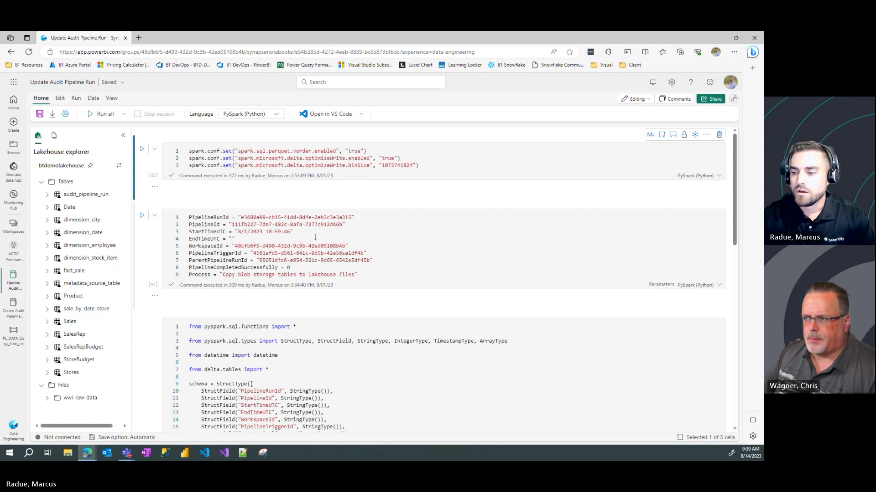
Step: Review the notebook's parameters cell alongside the audit_pipeline_run table columns
{"action": "scroll", "coordinate": [315, 237], "scroll_direction": "down", "scroll_amount": 9}
{"action": "scroll", "coordinate": [335, 258], "scroll_direction": "up", "scroll_amount": 2}
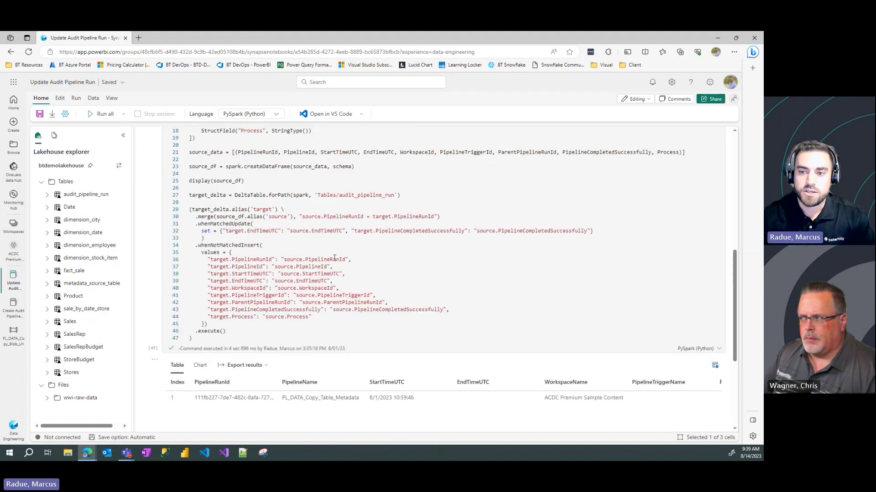
{"action": "scroll", "coordinate": [334, 258], "scroll_direction": "up", "scroll_amount": 10}
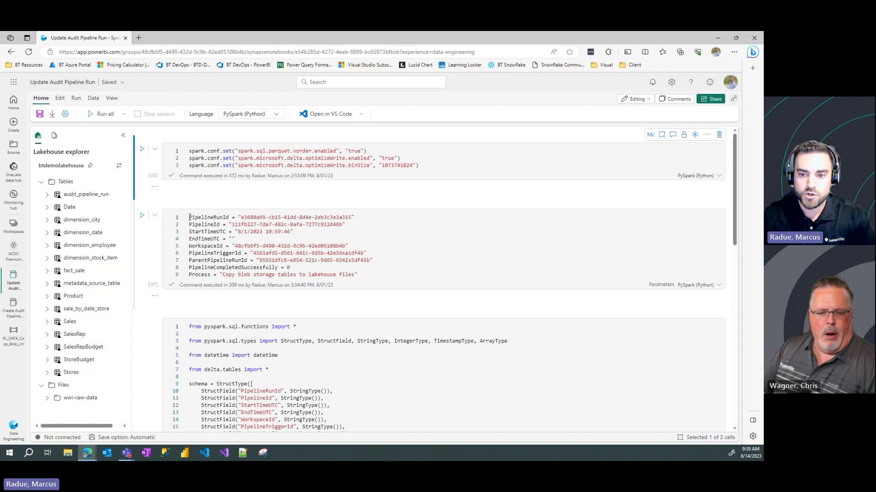
{"action": "left_click_drag", "start_coordinate": [188, 217], "coordinate": [376, 276]}
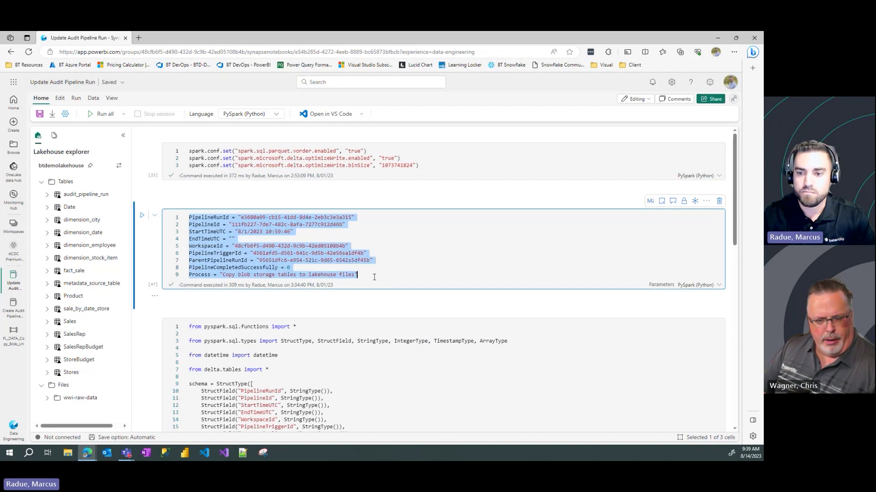
{"action": "left_click", "coordinate": [381, 260]}
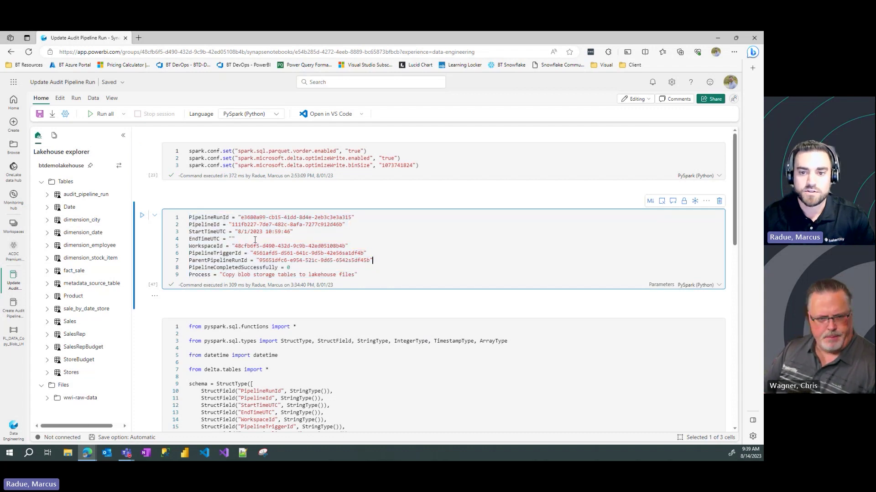
{"action": "left_click", "coordinate": [47, 197]}
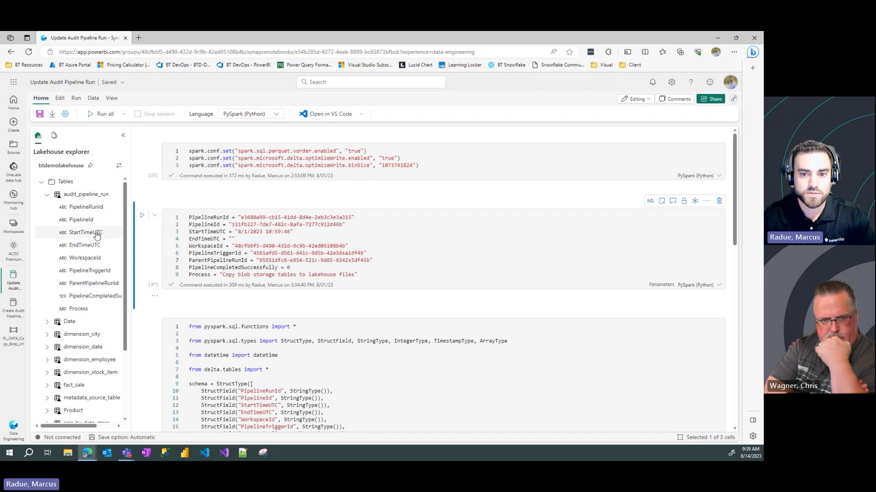
{"action": "left_click", "coordinate": [377, 245]}
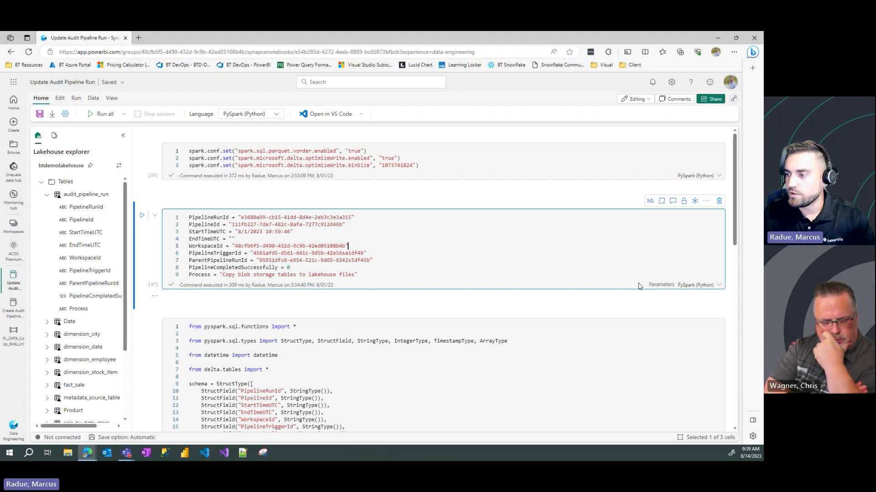
Step: Check the variables cell's language options, leave them unchanged, and show its More commands menu
{"action": "left_click", "coordinate": [719, 286]}
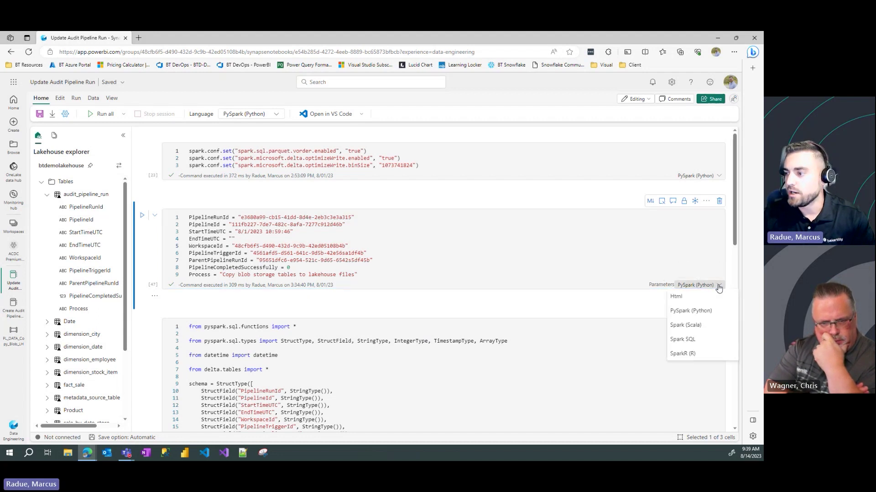
{"action": "left_click", "coordinate": [719, 286]}
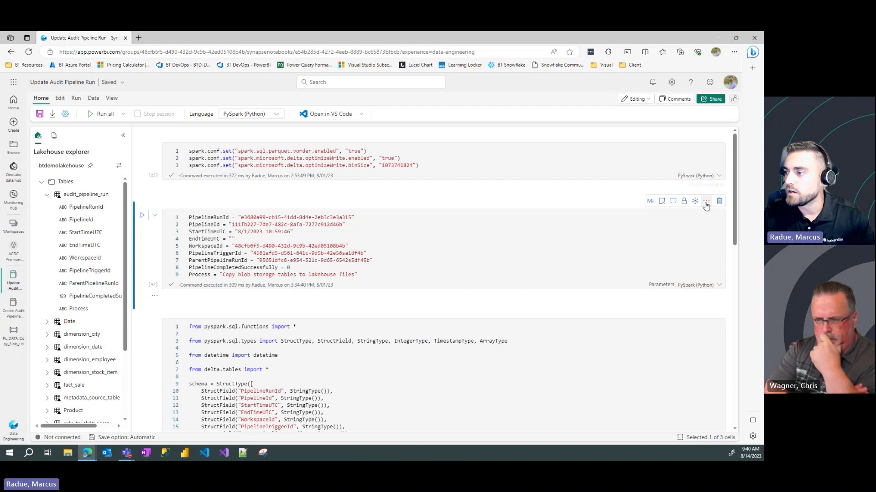
{"action": "left_click", "coordinate": [707, 202]}
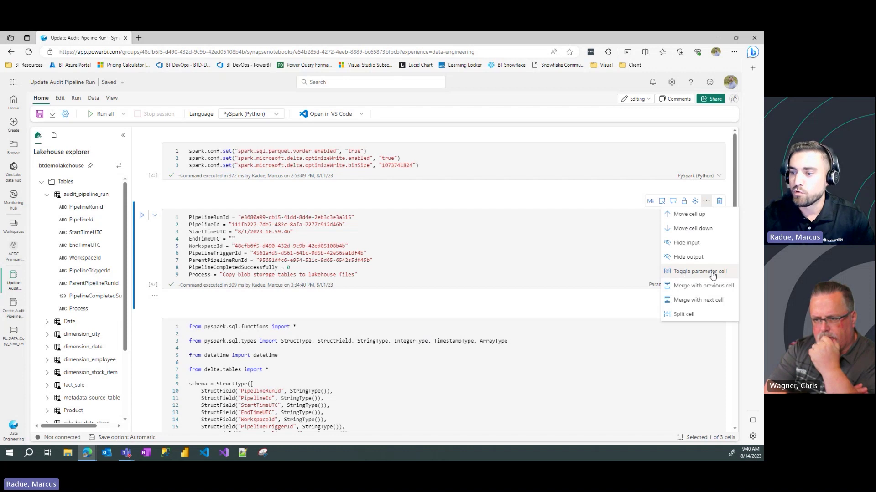
Step: Close the More commands menu and highlight the variables cell's Parameters tag
{"action": "left_click", "coordinate": [420, 257]}
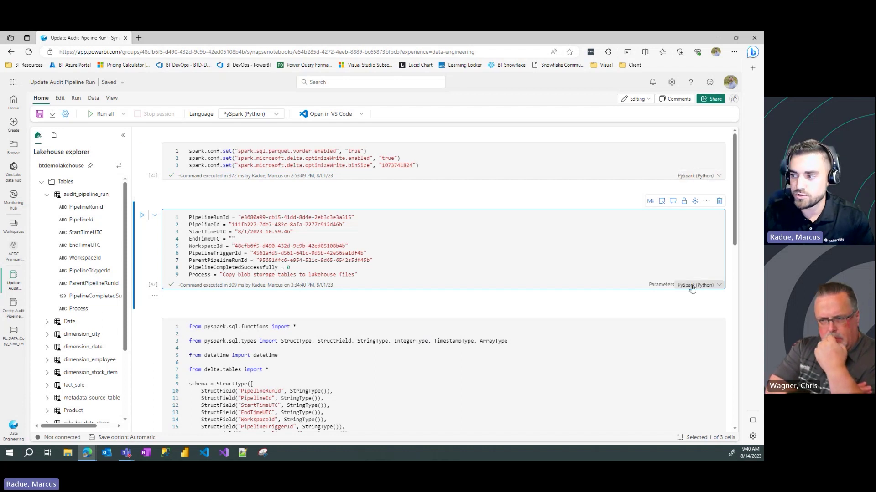
{"action": "left_click_drag", "start_coordinate": [647, 285], "coordinate": [671, 284]}
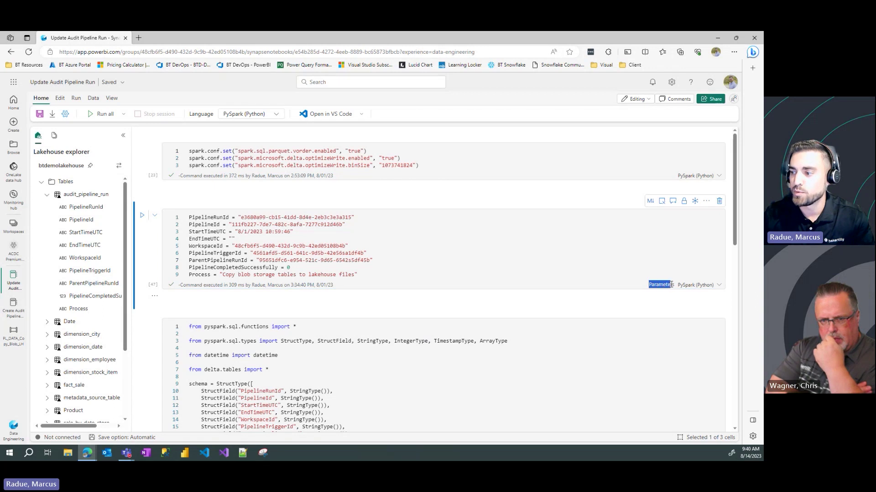
{"action": "left_click", "coordinate": [391, 261]}
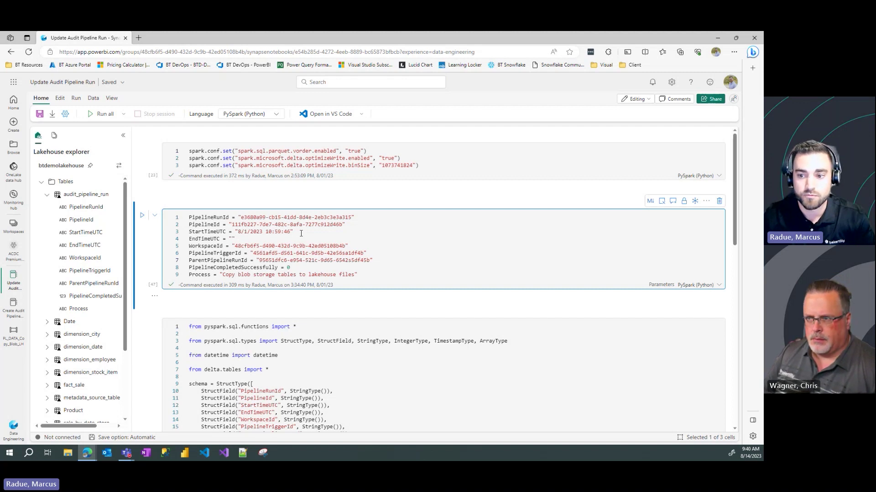
{"action": "scroll", "coordinate": [336, 260], "scroll_direction": "down", "scroll_amount": 2}
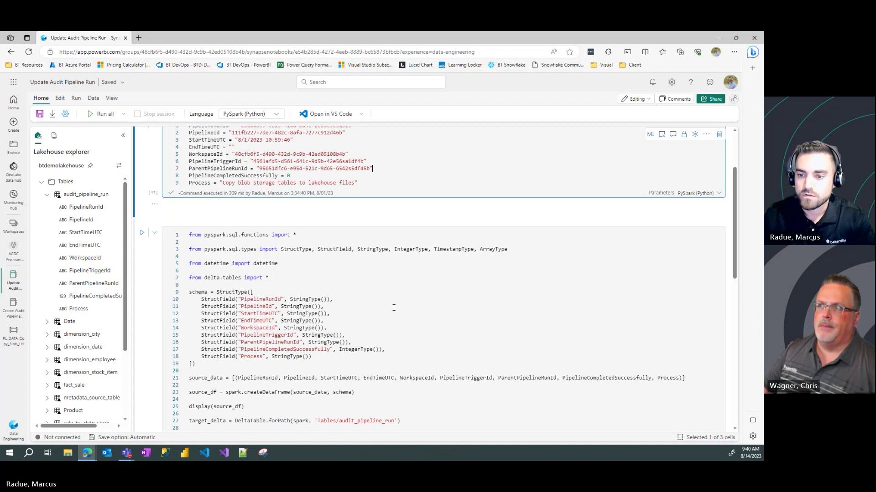
{"action": "scroll", "coordinate": [340, 284], "scroll_direction": "down", "scroll_amount": 1}
{"action": "scroll", "coordinate": [247, 256], "scroll_direction": "down", "scroll_amount": 1}
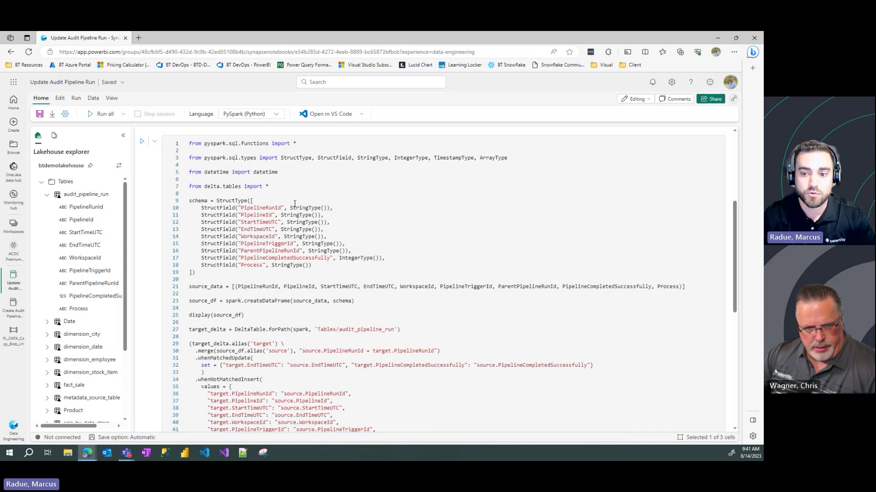
{"action": "scroll", "coordinate": [301, 218], "scroll_direction": "down", "scroll_amount": 5}
{"action": "scroll", "coordinate": [308, 232], "scroll_direction": "up", "scroll_amount": 3}
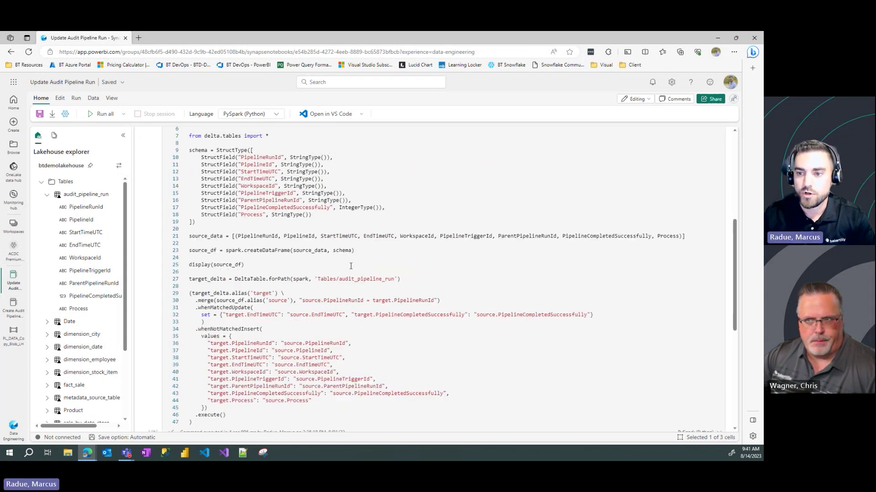
{"action": "scroll", "coordinate": [309, 235], "scroll_direction": "up", "scroll_amount": 2}
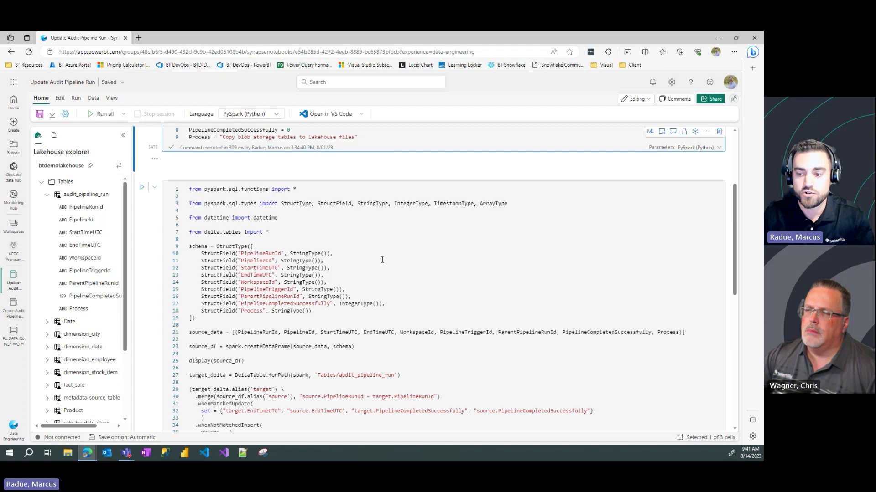
{"action": "scroll", "coordinate": [364, 276], "scroll_direction": "down", "scroll_amount": 2}
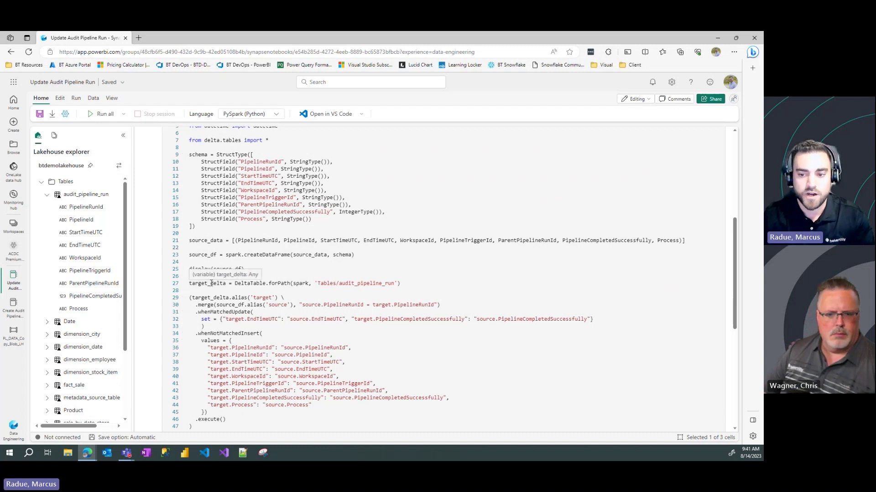
{"action": "scroll", "coordinate": [261, 244], "scroll_direction": "down", "scroll_amount": 2}
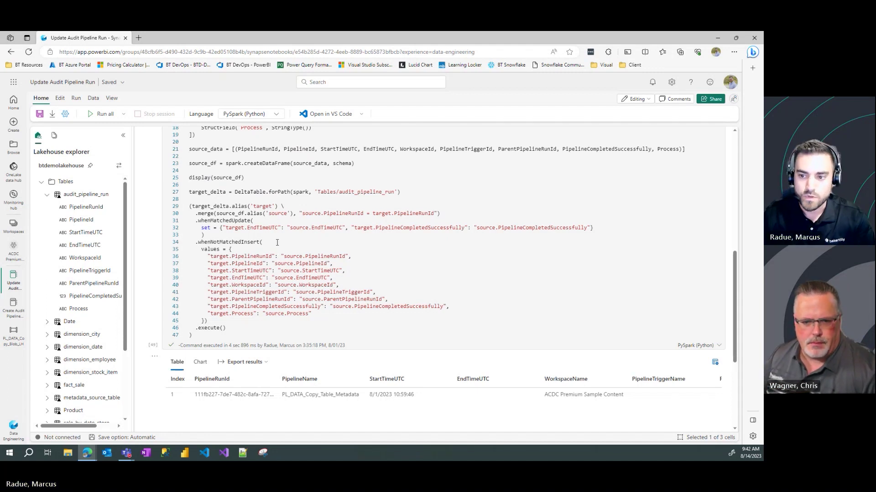
Step: Scroll back to the top of the notebook and switch to the PL_DATA_Copy_Blob_LH pipeline canvas
{"action": "left_click", "coordinate": [277, 243]}
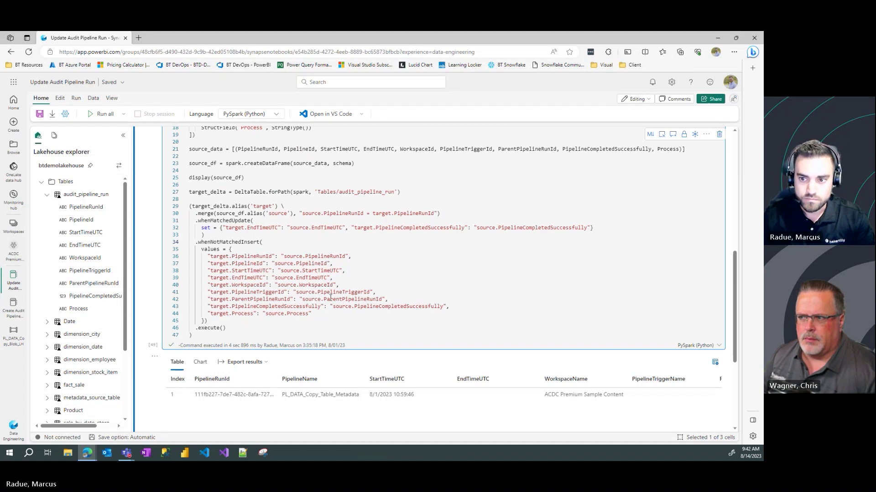
{"action": "scroll", "coordinate": [340, 302], "scroll_direction": "up", "scroll_amount": 1}
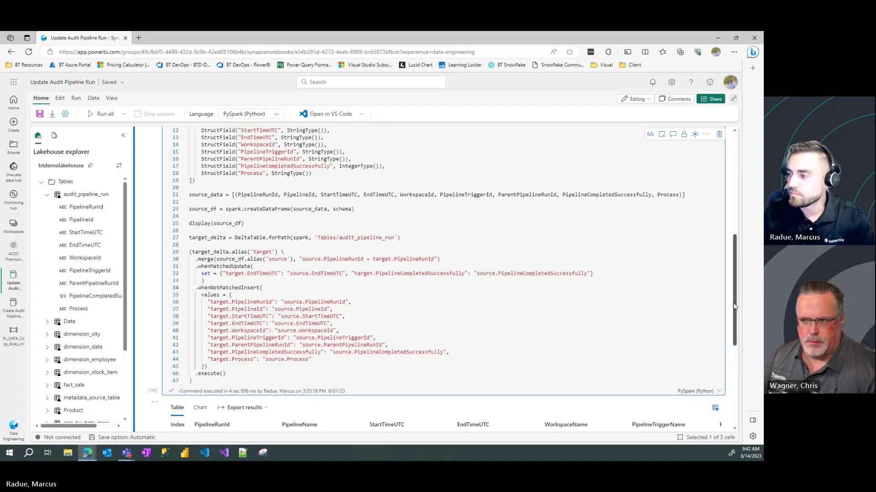
{"action": "left_click_drag", "start_coordinate": [735, 308], "coordinate": [739, 180]}
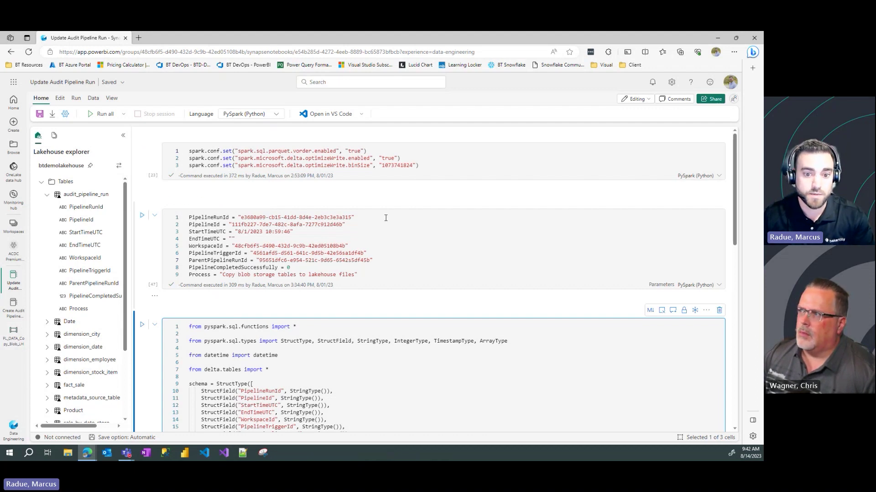
{"action": "left_click", "coordinate": [14, 335]}
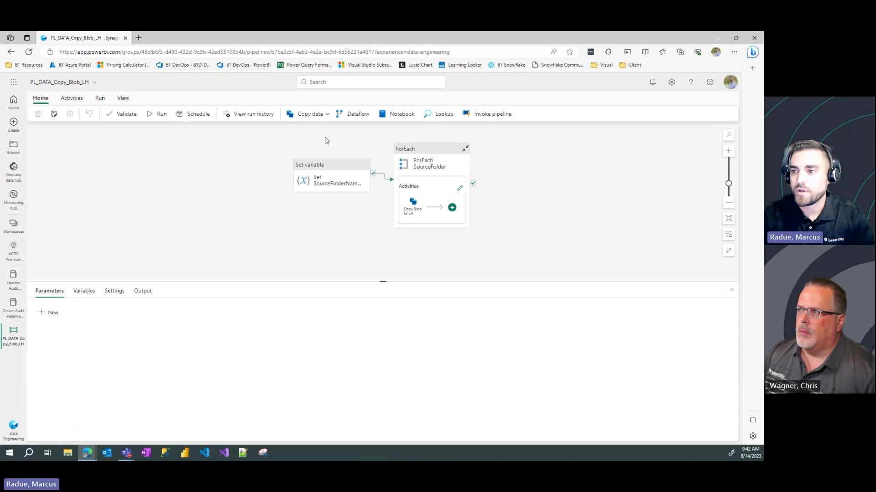
Step: Add a Notebook activity left of Set variable, wired so Set variable runs on its success
{"action": "left_click", "coordinate": [398, 114]}
{"action": "left_click_drag", "start_coordinate": [493, 140], "coordinate": [181, 165]}
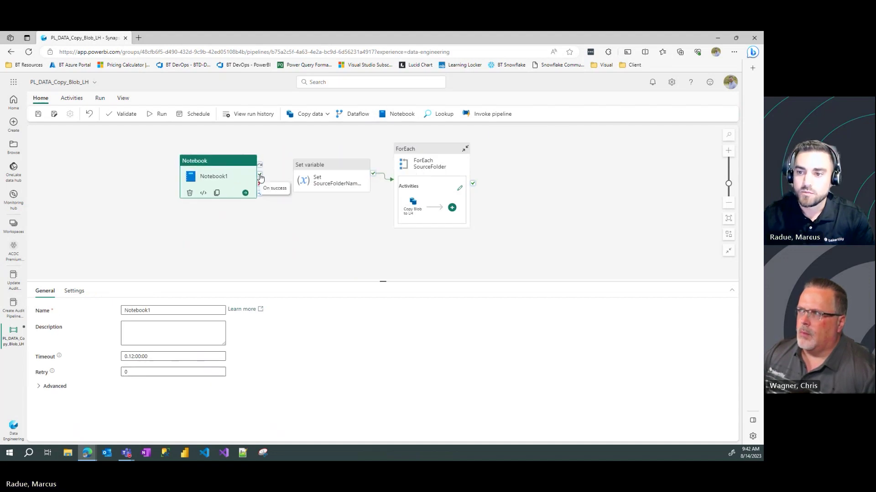
{"action": "left_click_drag", "start_coordinate": [260, 177], "coordinate": [326, 179]}
{"action": "left_click_drag", "start_coordinate": [223, 173], "coordinate": [235, 172]}
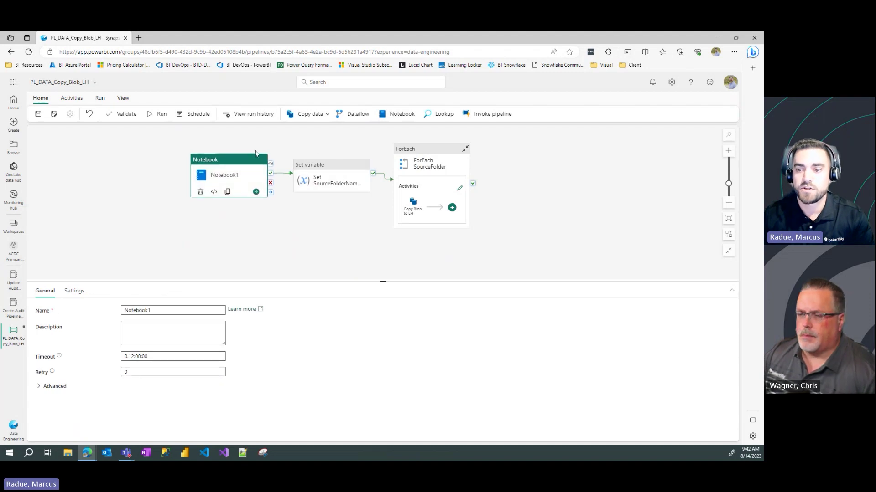
Step: Name the activity 'Update Audit Pipeline Run Start' and set its timeout to 0.01:00:00
{"action": "left_click_drag", "start_coordinate": [166, 310], "coordinate": [93, 309]}
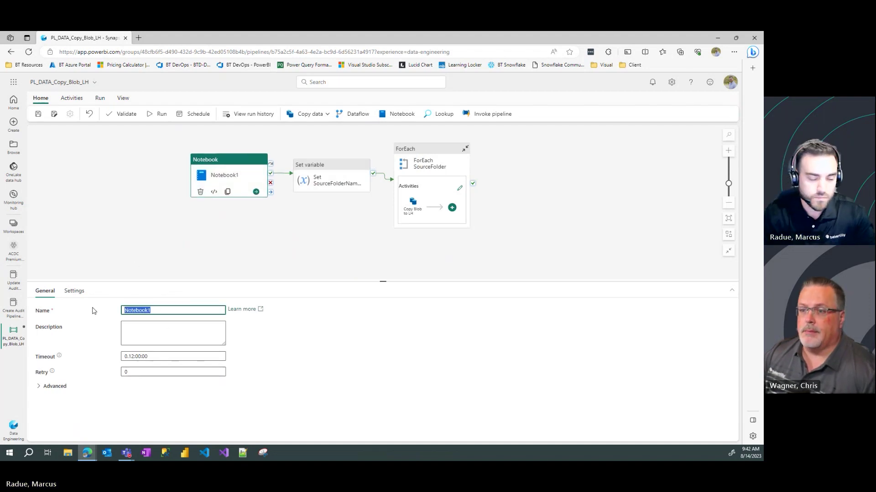
{"action": "type", "text": "Up"}
{"action": "key", "text": "BackSpace"}
{"action": "key", "text": "BackSpace"}
{"action": "type", "text": "Up"}
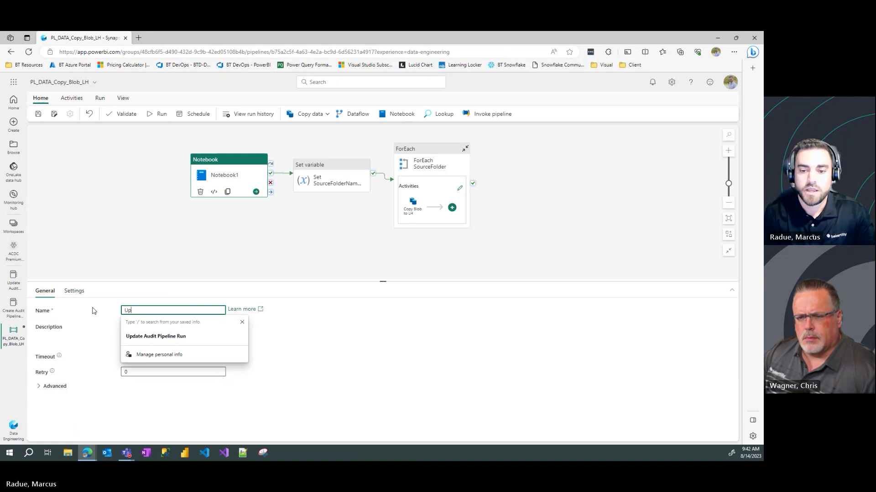
{"action": "type", "text": "date Audit"}
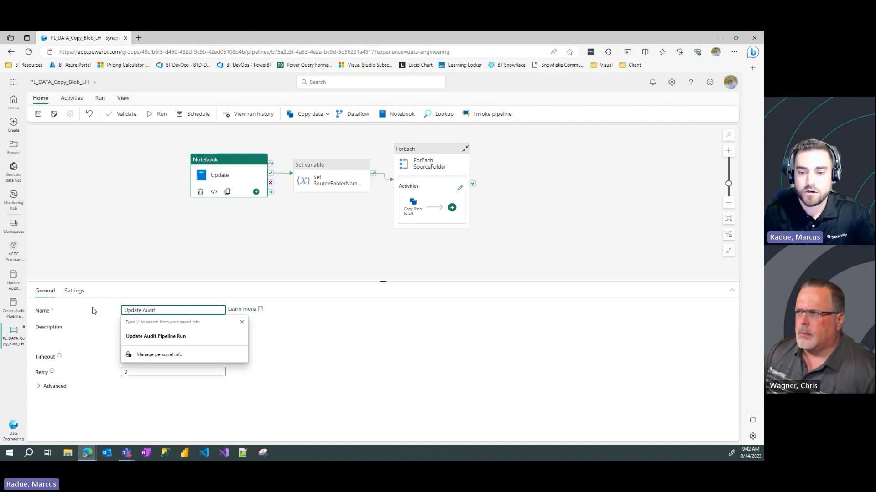
{"action": "type", "text": " Pipeline "}
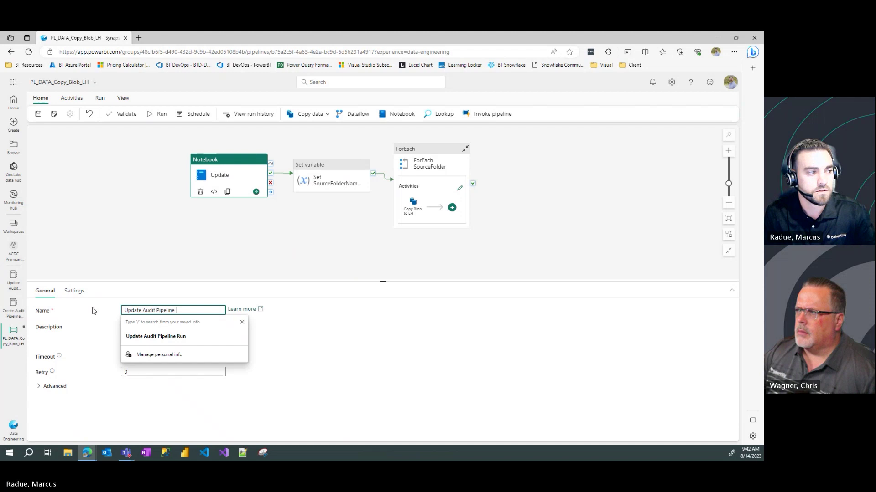
{"action": "type", "text": "Run Start"}
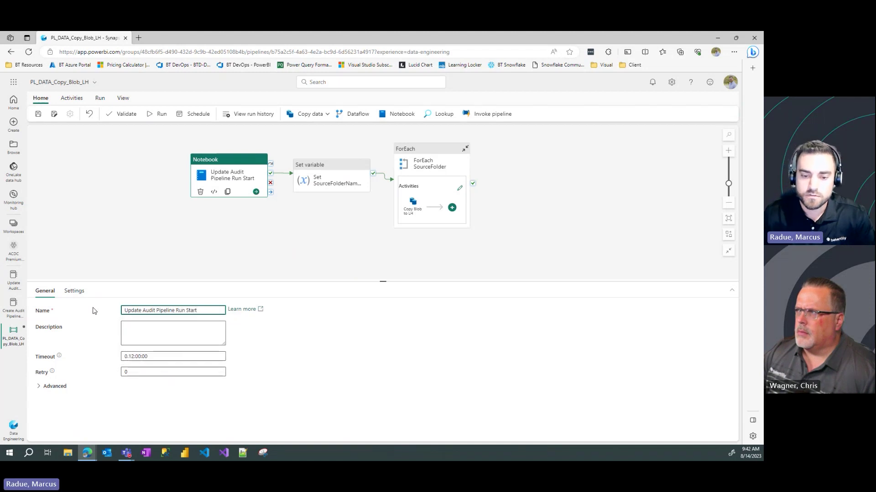
{"action": "left_click", "coordinate": [136, 356]}
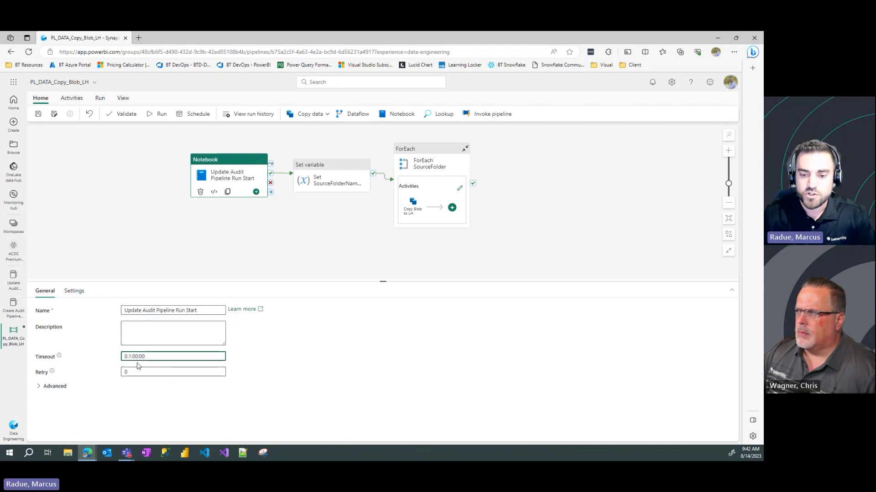
{"action": "key", "text": "BackSpace"}
{"action": "key", "text": "BackSpace"}
{"action": "key", "text": "BackSpace"}
{"action": "type", "text": ".01"}
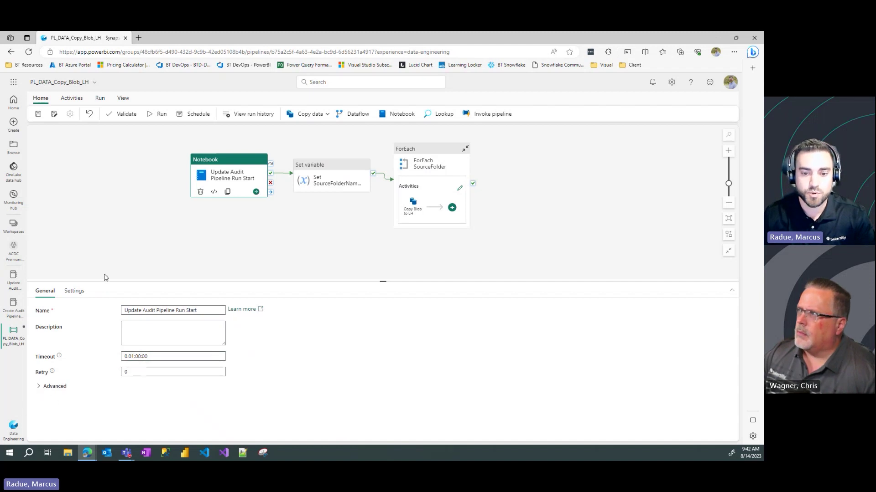
{"action": "left_click", "coordinate": [80, 295]}
{"action": "left_click", "coordinate": [212, 311]}
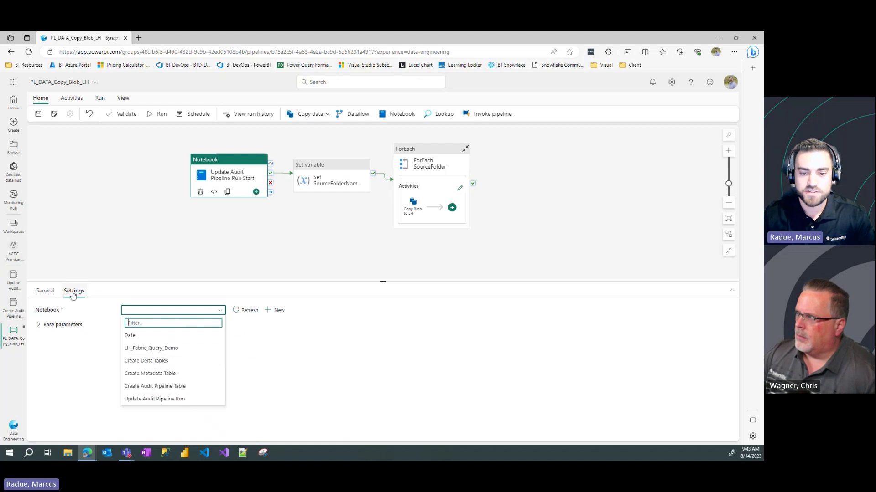
Step: Select the Update Audit Pipeline Run notebook and add a blank base parameter row
{"action": "left_click", "coordinate": [210, 399]}
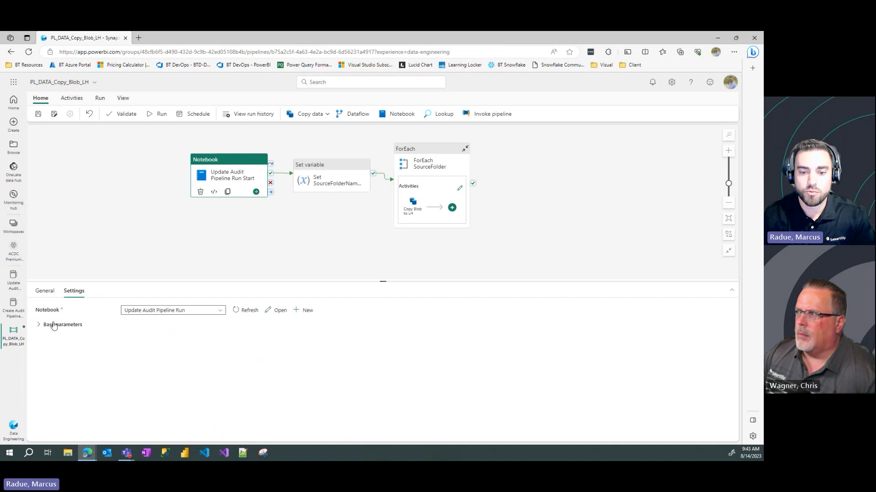
{"action": "left_click", "coordinate": [38, 326]}
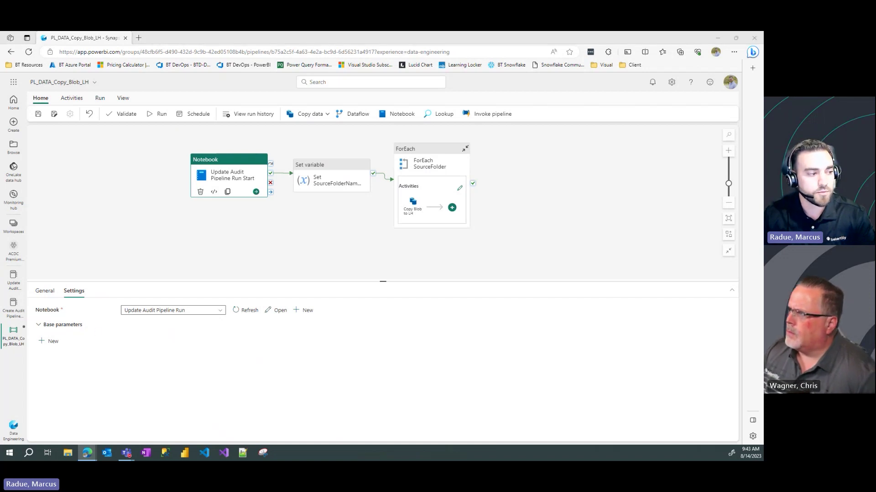
{"action": "left_click", "coordinate": [54, 345]}
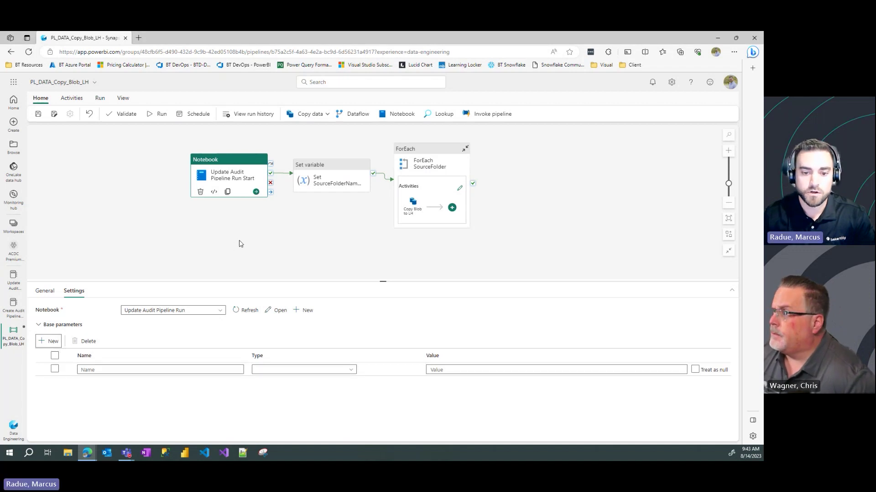
Step: Copy PipelineRunId from the Update Audit Pipeline Run notebook as the pipeline's base parameter name
{"action": "left_click", "coordinate": [14, 313]}
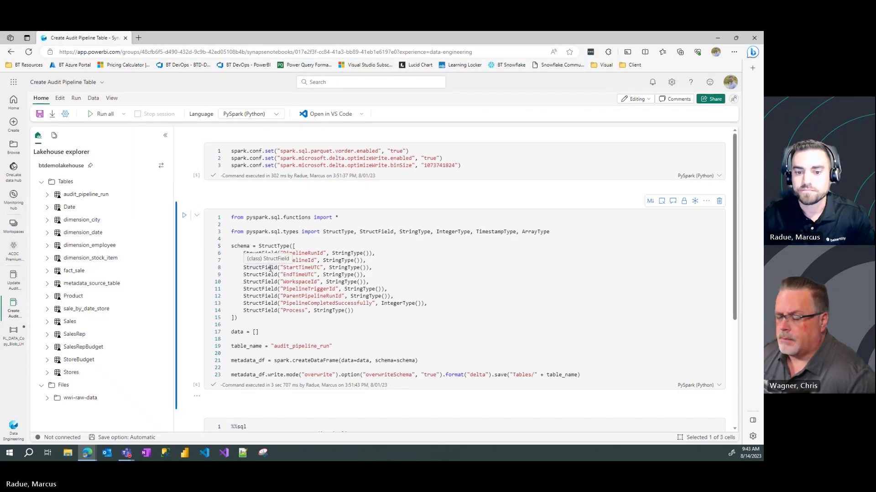
{"action": "left_click", "coordinate": [13, 279]}
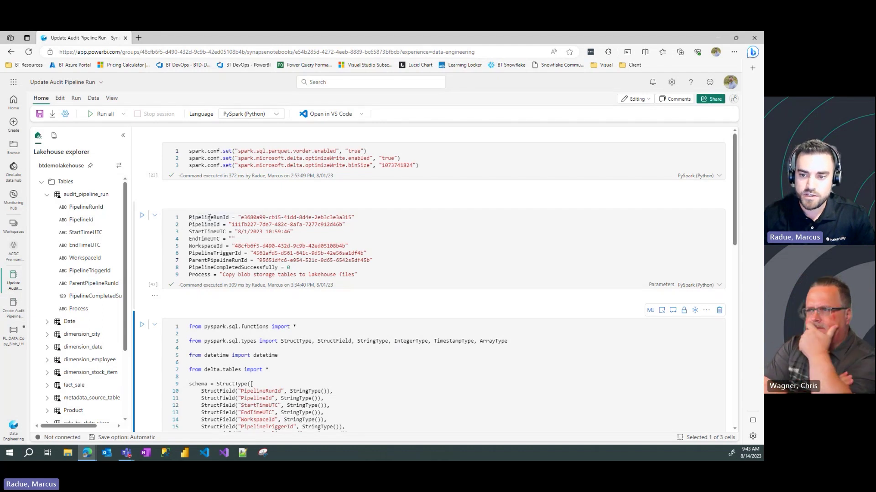
{"action": "double_click", "coordinate": [226, 218]}
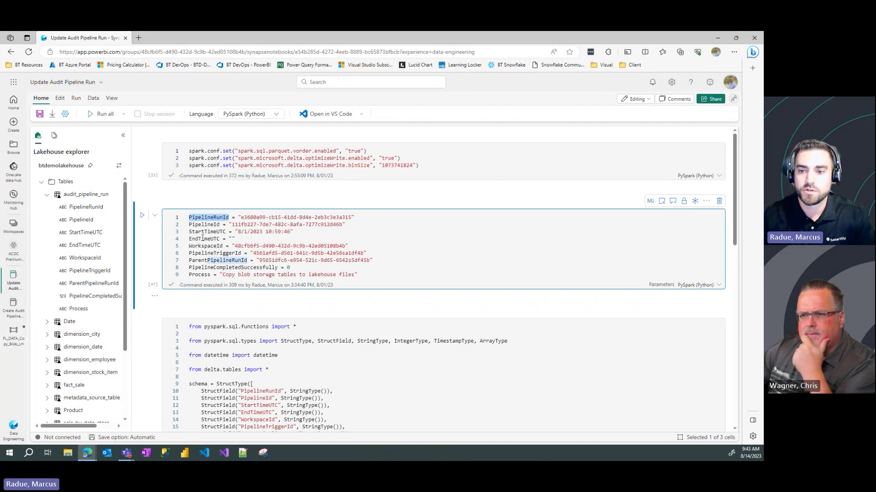
{"action": "left_click_drag", "start_coordinate": [229, 218], "coordinate": [185, 219]}
{"action": "key", "text": "ctrl+c"}
{"action": "left_click", "coordinate": [13, 335]}
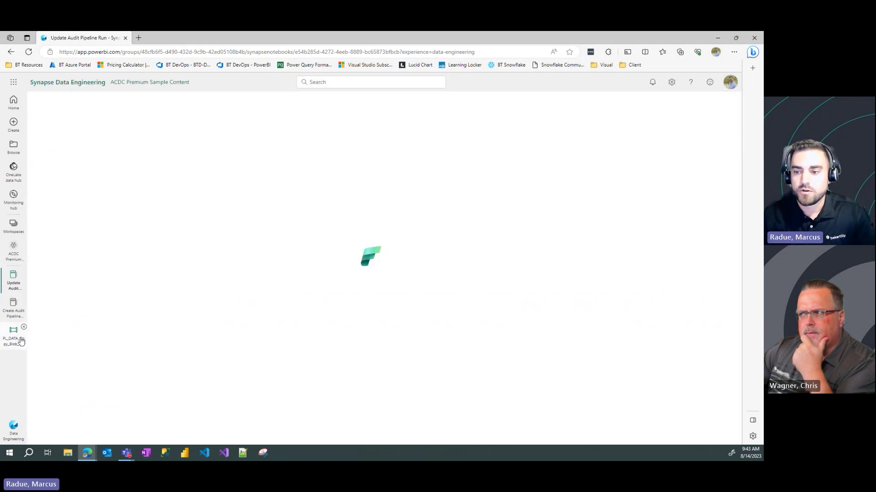
{"action": "left_click", "coordinate": [160, 370]}
Step: Add the PipelineRunId and PipelineId base parameters, both typed String
{"action": "key", "text": "ctrl+v"}
{"action": "left_click", "coordinate": [299, 371]}
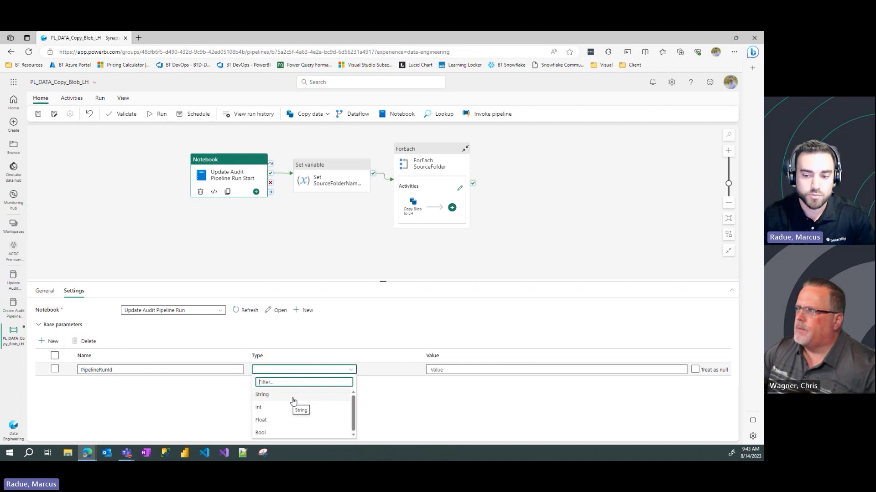
{"action": "left_click", "coordinate": [293, 395]}
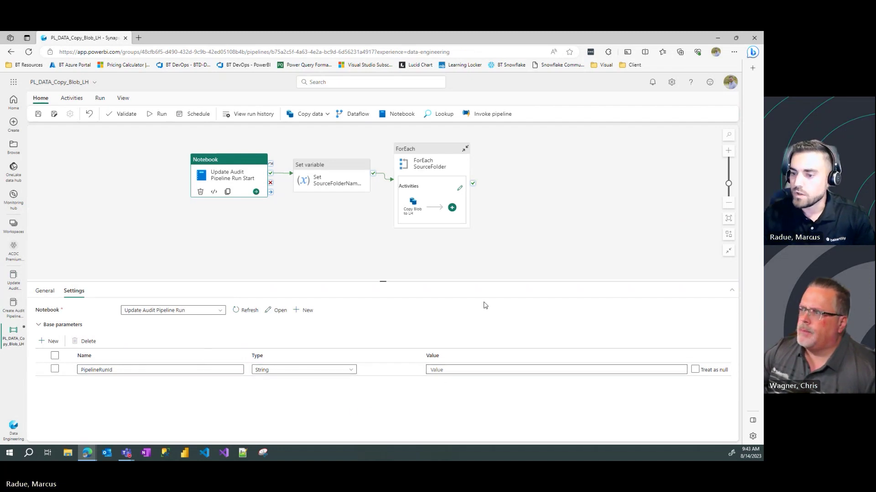
{"action": "left_click_drag", "start_coordinate": [370, 282], "coordinate": [371, 236]}
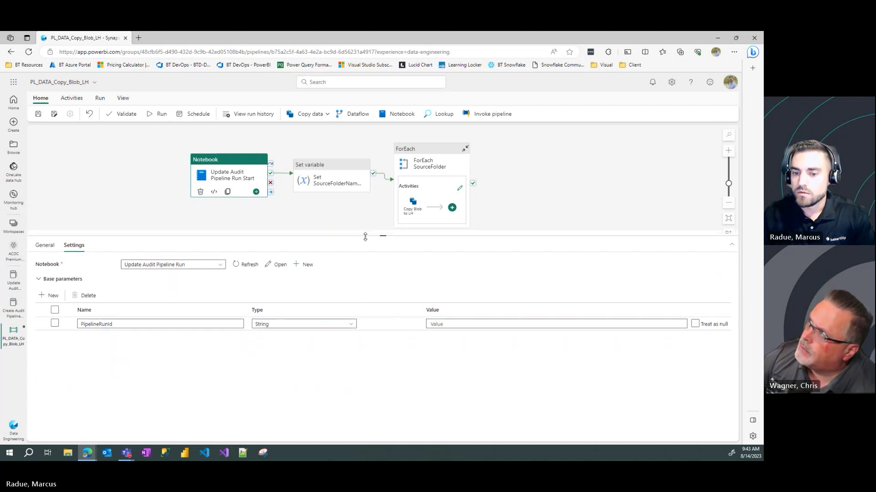
{"action": "left_click", "coordinate": [49, 296]}
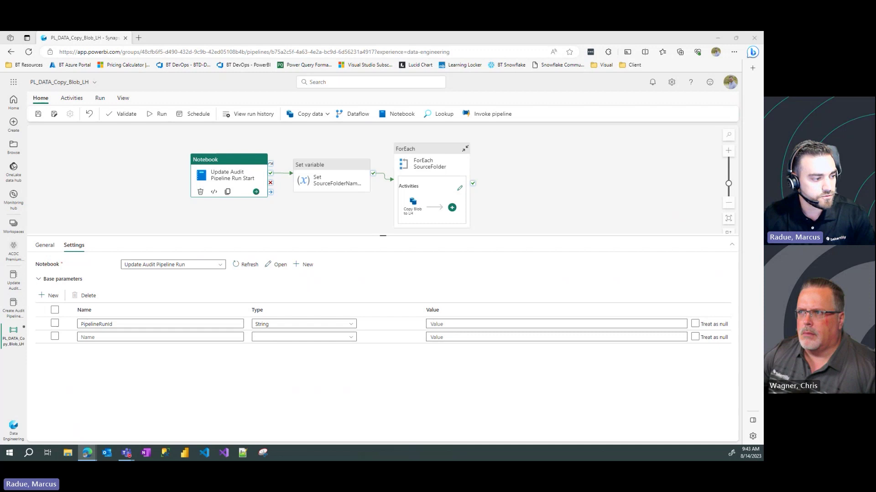
{"action": "left_click", "coordinate": [114, 337]}
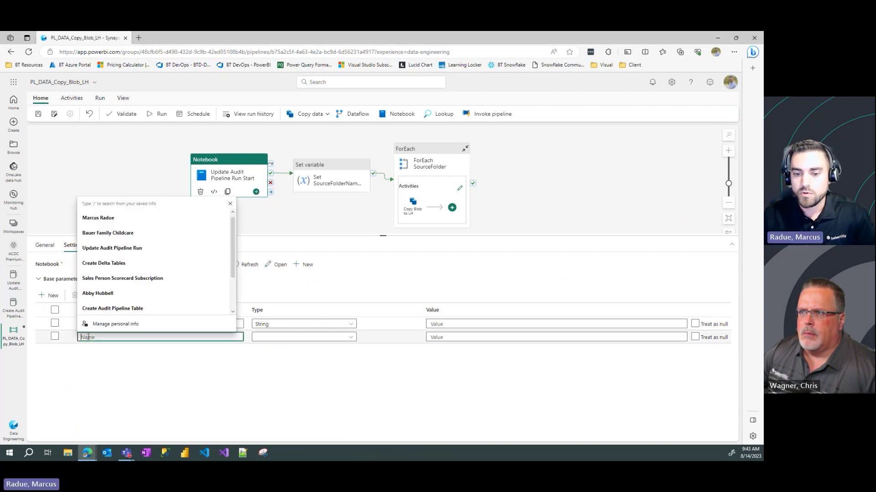
{"action": "type", "text": "PipelineId"}
{"action": "left_click", "coordinate": [303, 337]}
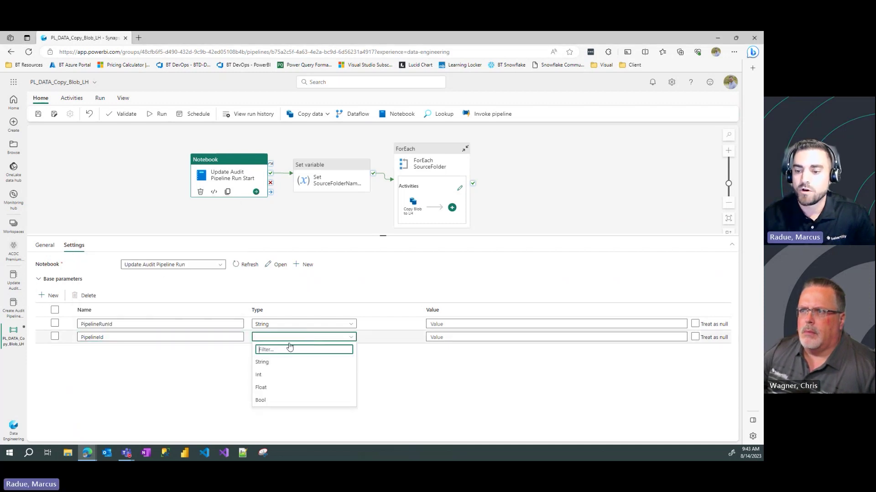
{"action": "left_click", "coordinate": [290, 348]}
Step: Add StartTimeUTC, EndTimeUTC, WorkspaceId, PipelineTriggerId, ParentPipelineRunId, PipelineCompletedSuccessfully and Process parameters
{"action": "left_click", "coordinate": [48, 296]}
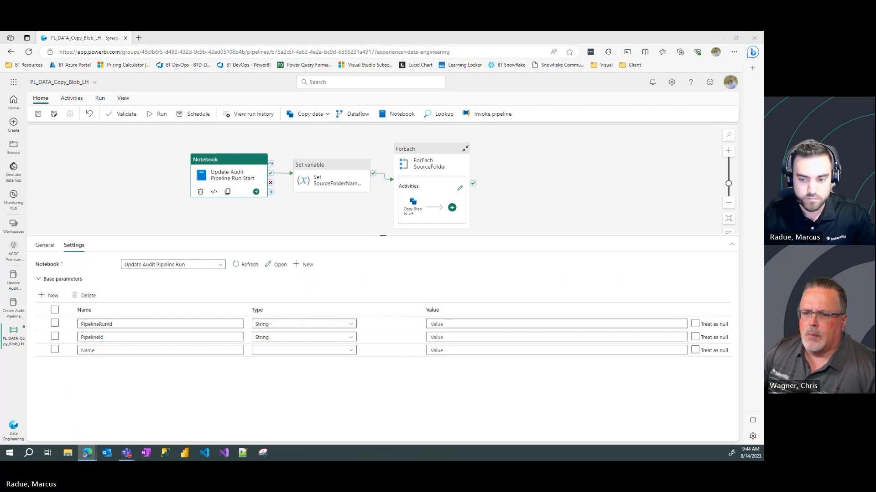
{"action": "left_click", "coordinate": [140, 350]}
{"action": "left_click", "coordinate": [100, 338]}
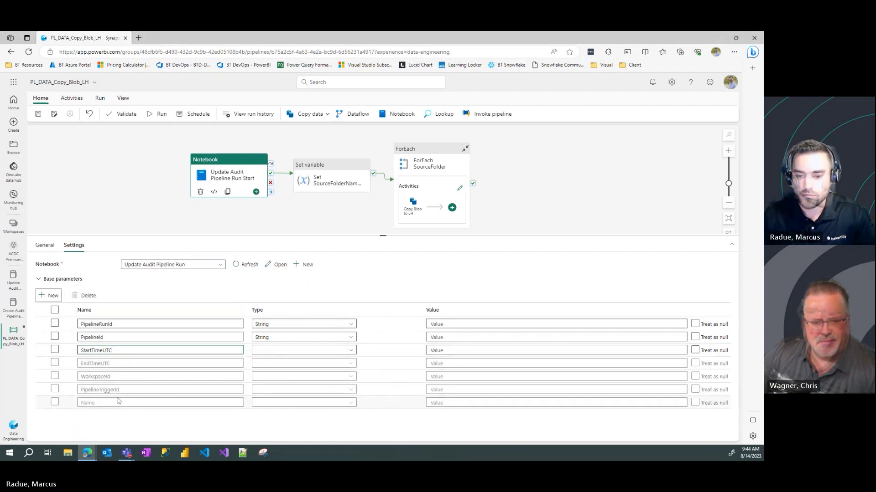
{"action": "left_click", "coordinate": [118, 401]}
{"action": "type", "text": "ParentPipelineRunId"}
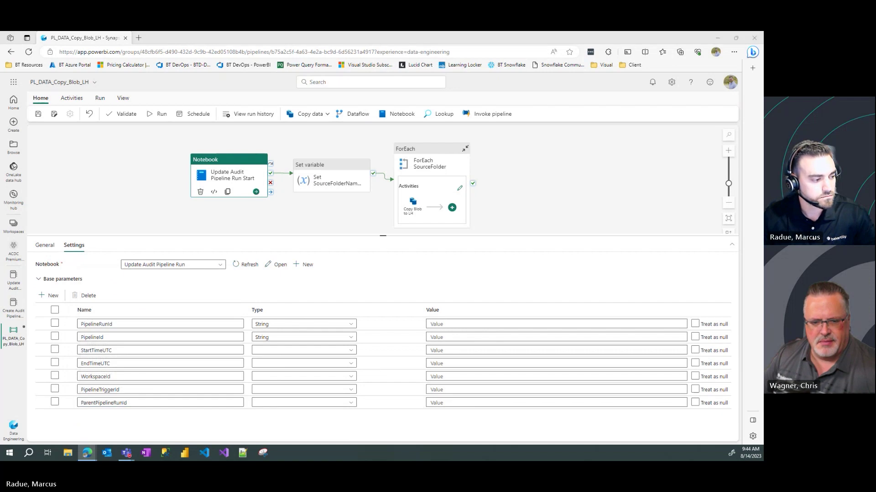
{"action": "left_click", "coordinate": [50, 296]}
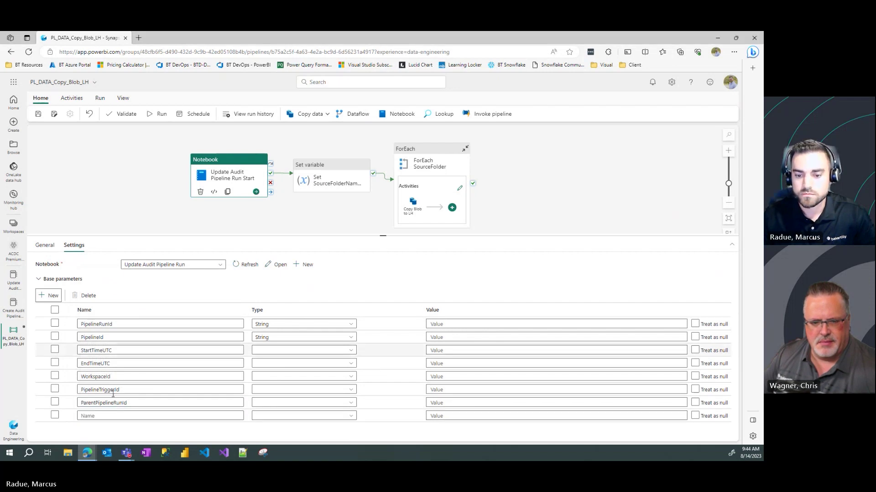
{"action": "left_click", "coordinate": [122, 415]}
{"action": "type", "text": "PipelineCompletedSuccessfully"}
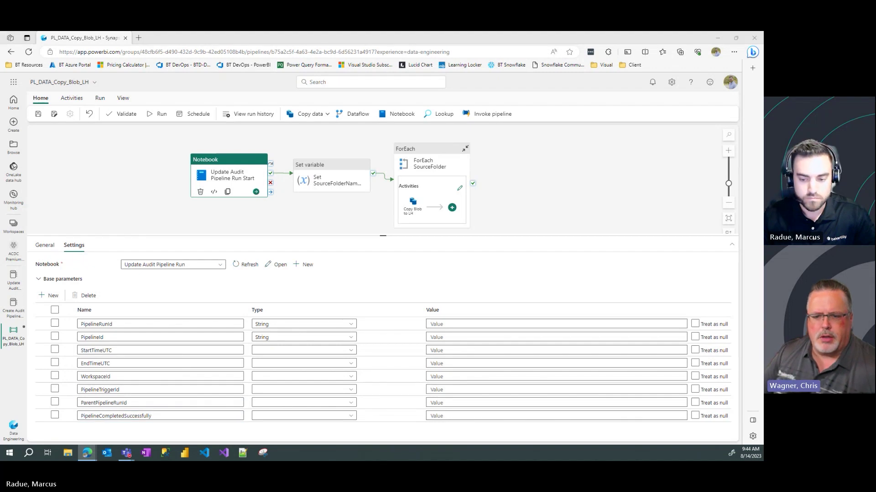
{"action": "left_click", "coordinate": [49, 296]}
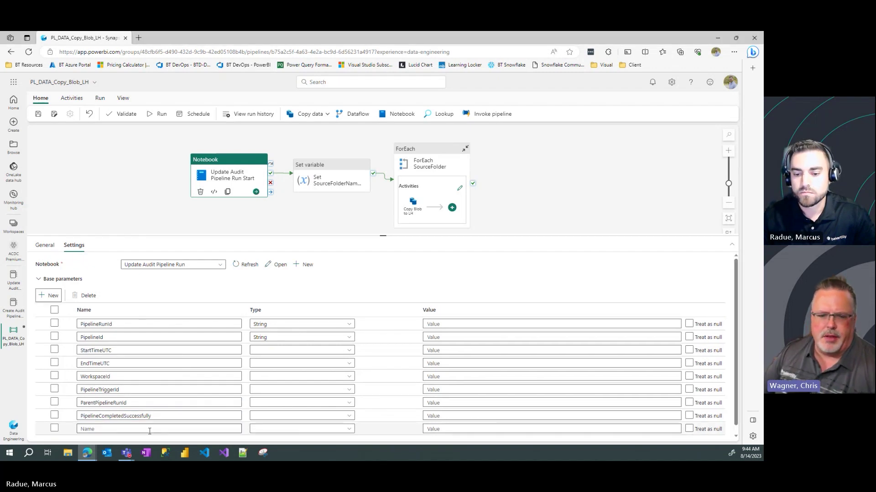
{"action": "left_click", "coordinate": [150, 431]}
{"action": "type", "text": "Process"}
Step: Set StartTimeUTC, EndTimeUTC, WorkspaceId, PipelineTriggerId and ParentPipelineRunId to type String
{"action": "left_click", "coordinate": [295, 350]}
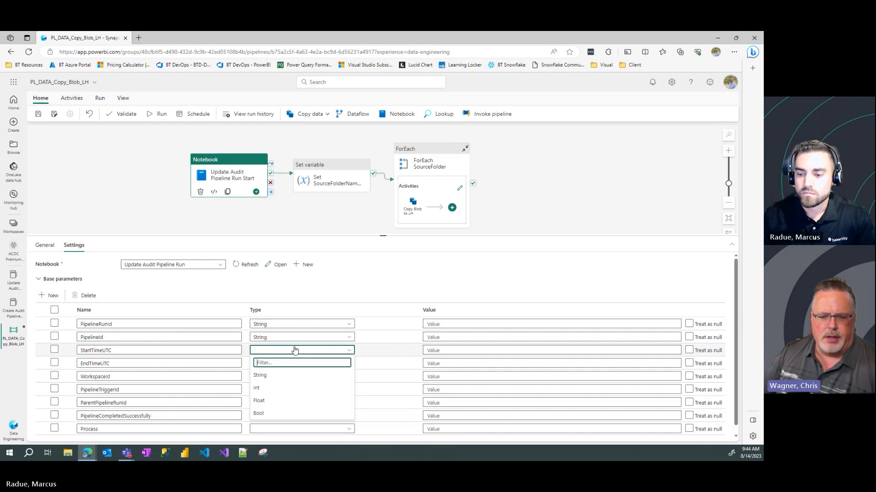
{"action": "left_click", "coordinate": [287, 375]}
{"action": "left_click", "coordinate": [287, 363]}
{"action": "left_click", "coordinate": [286, 387]}
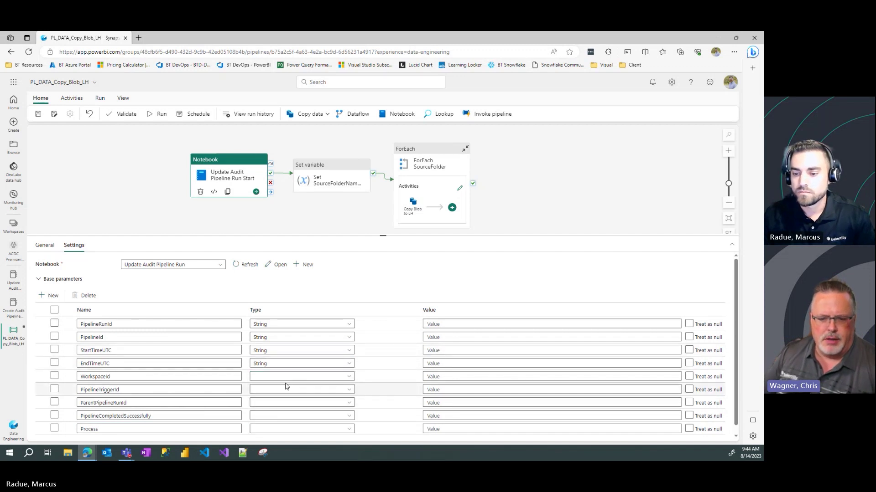
{"action": "left_click", "coordinate": [286, 377]}
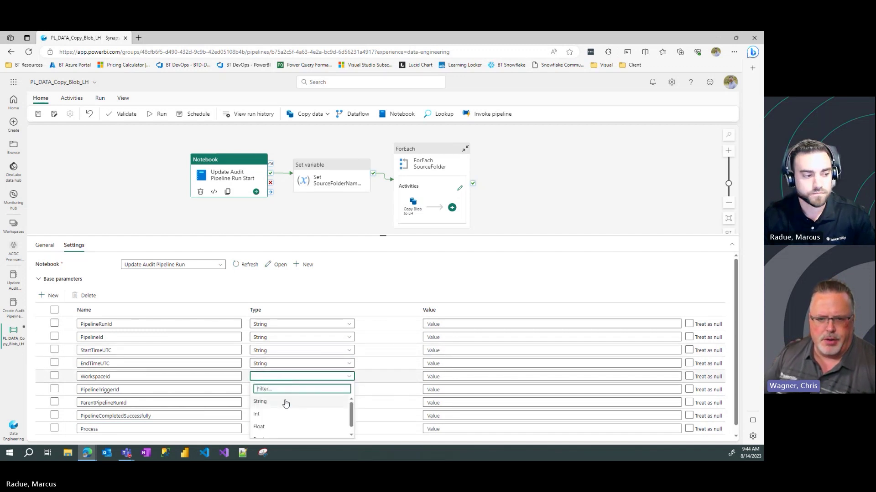
{"action": "left_click", "coordinate": [286, 403]}
{"action": "left_click", "coordinate": [278, 390]}
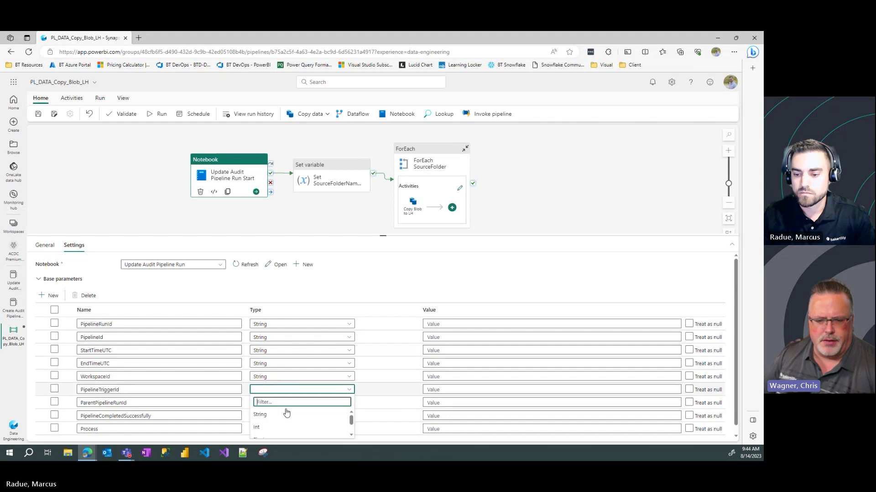
{"action": "left_click", "coordinate": [286, 414]}
{"action": "left_click", "coordinate": [277, 403]}
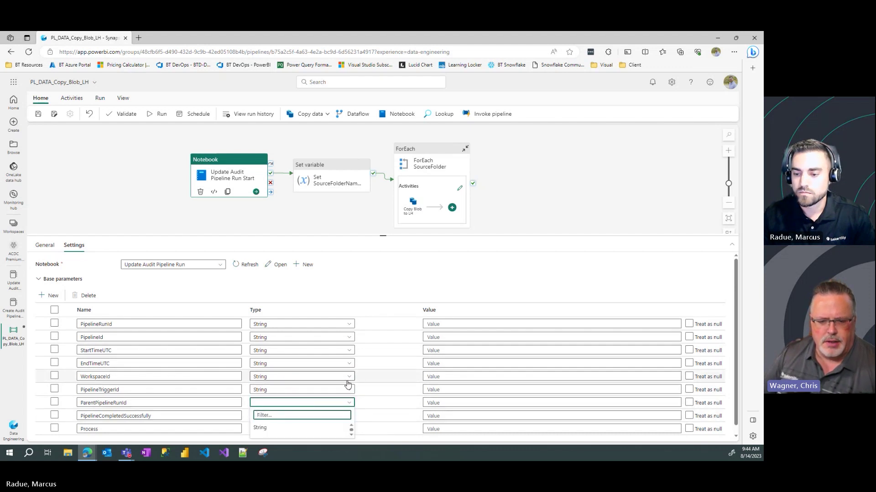
{"action": "left_click", "coordinate": [286, 420]}
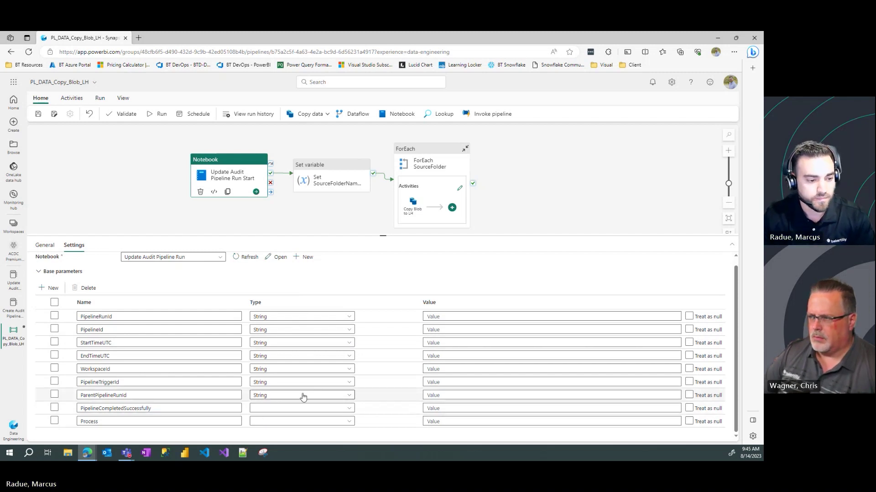
Step: Make PipelineCompletedSuccessfully an Int parameter and Process a String parameter
{"action": "left_click", "coordinate": [283, 414]}
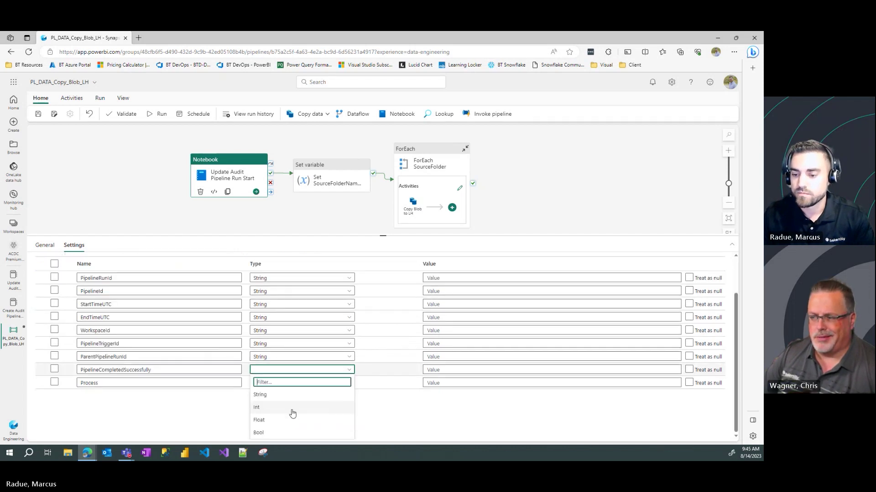
{"action": "left_click", "coordinate": [277, 414]}
{"action": "left_click", "coordinate": [277, 421]}
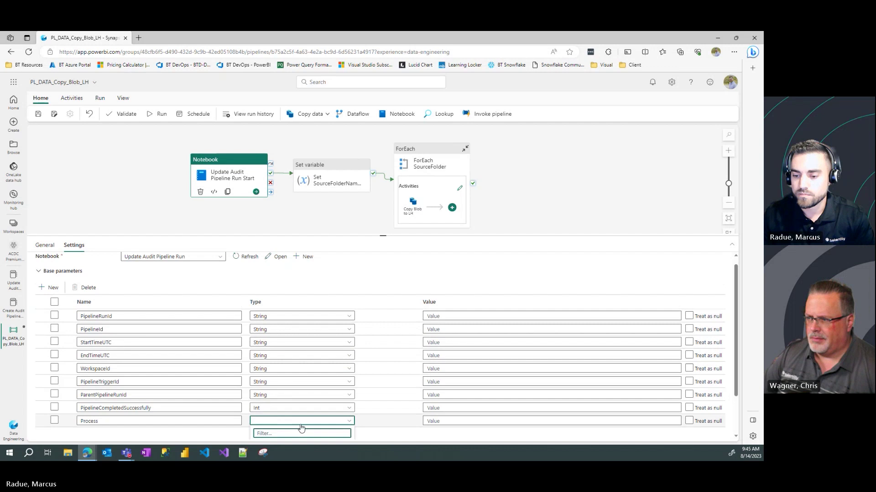
{"action": "left_click", "coordinate": [273, 396]}
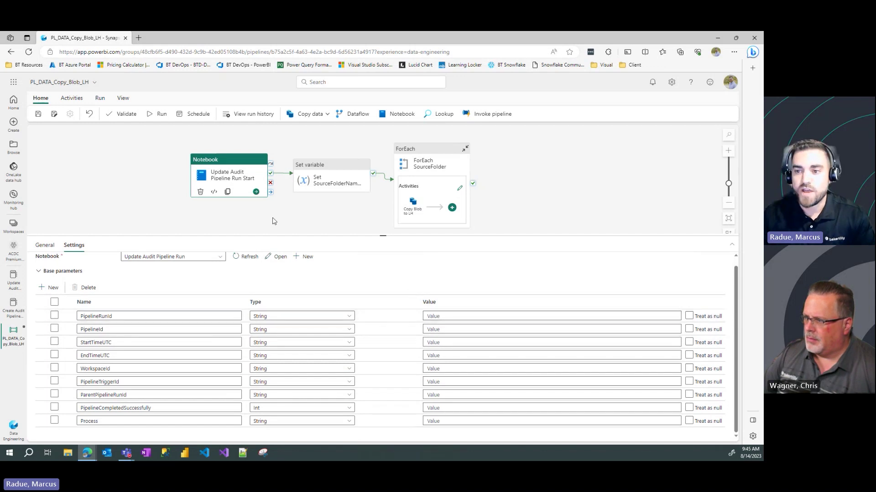
{"action": "left_click", "coordinate": [463, 315]}
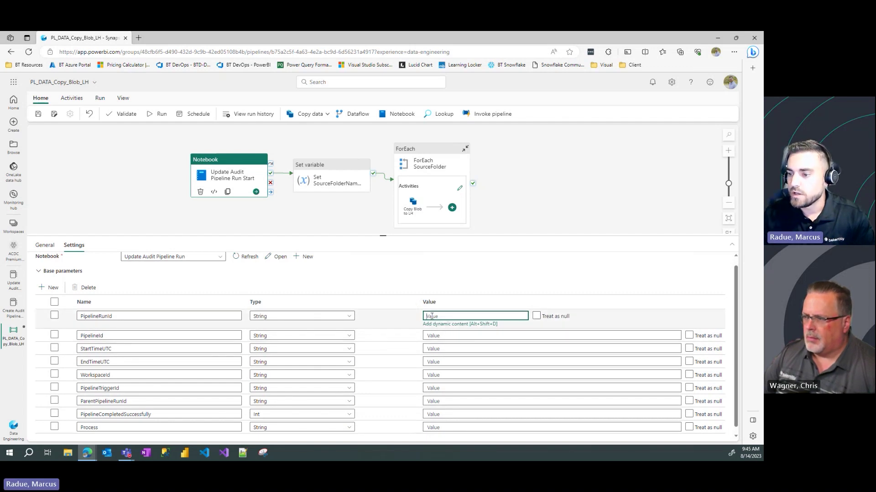
{"action": "left_click", "coordinate": [444, 324]}
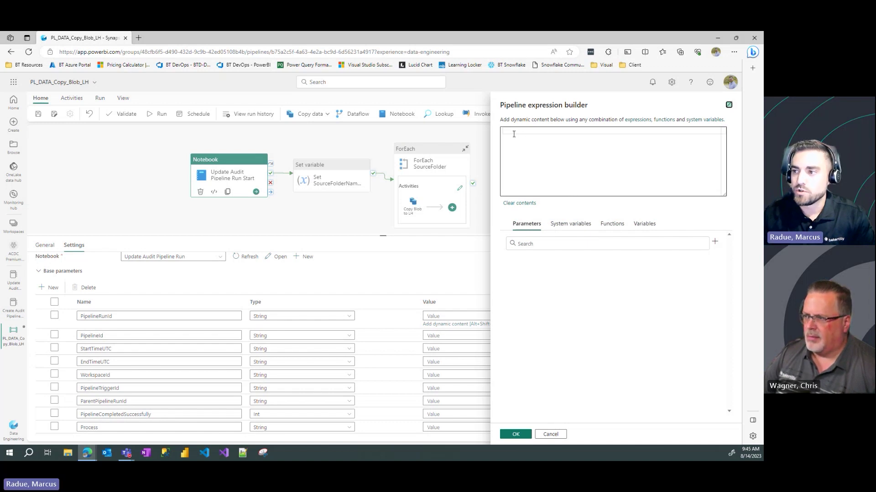
{"action": "left_click", "coordinate": [570, 226]}
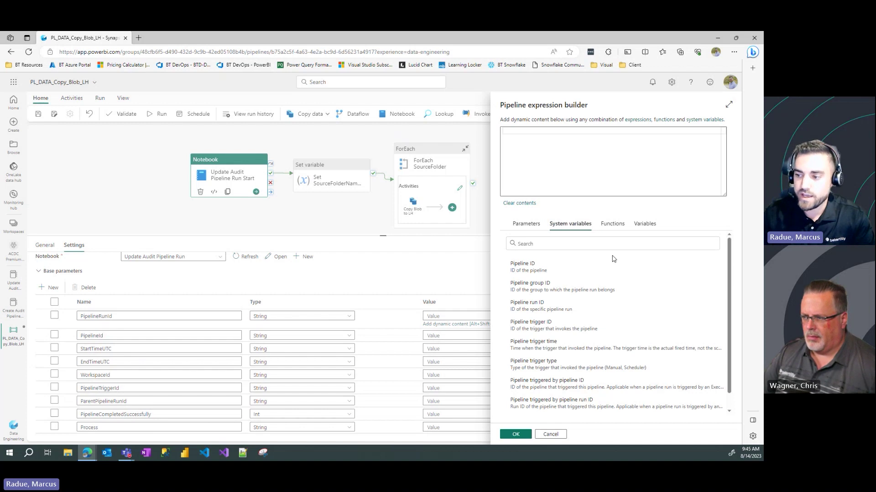
{"action": "scroll", "coordinate": [609, 296], "scroll_direction": "down", "scroll_amount": 1}
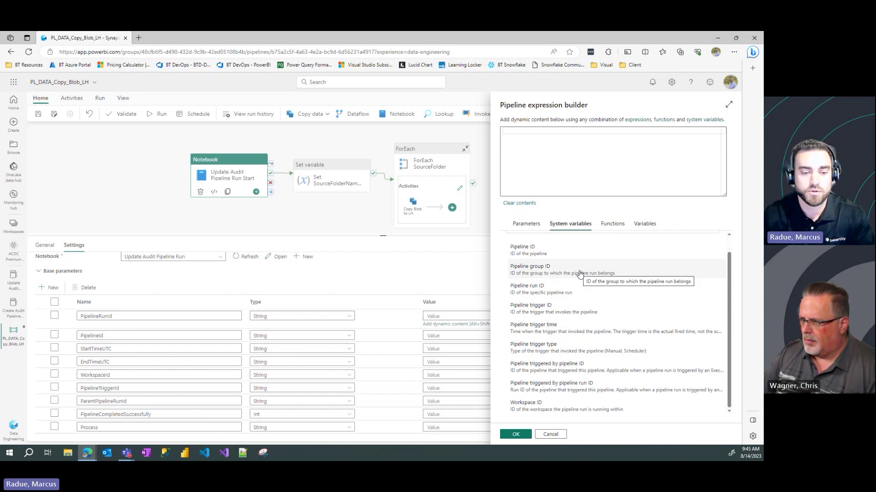
{"action": "scroll", "coordinate": [645, 348], "scroll_direction": "up", "scroll_amount": 1}
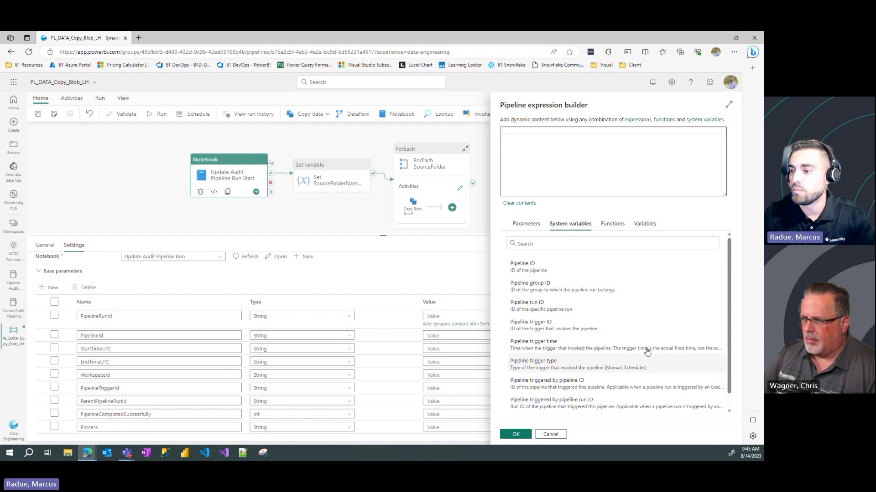
{"action": "left_click", "coordinate": [539, 305]}
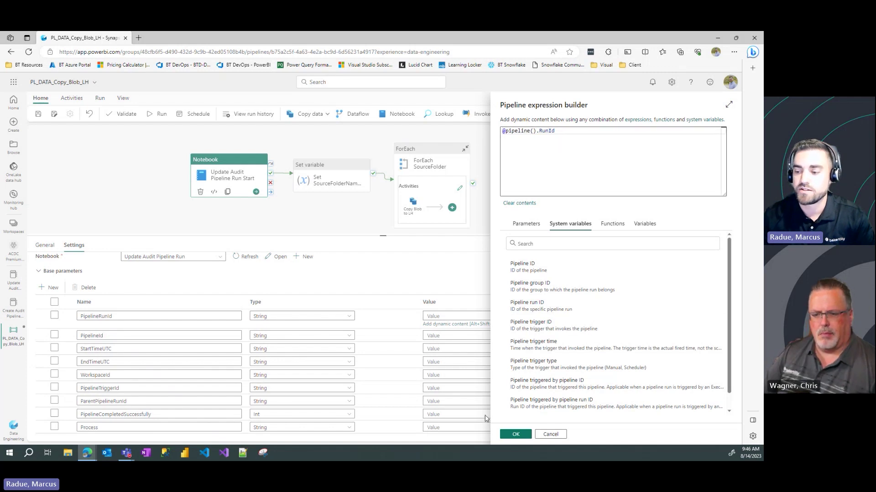
{"action": "left_click", "coordinate": [501, 437]}
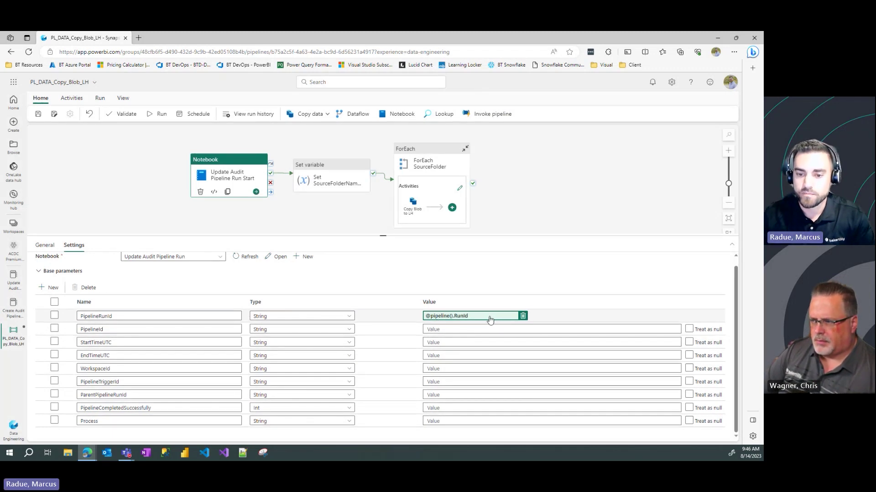
{"action": "left_click", "coordinate": [449, 331]}
{"action": "left_click", "coordinate": [456, 337]}
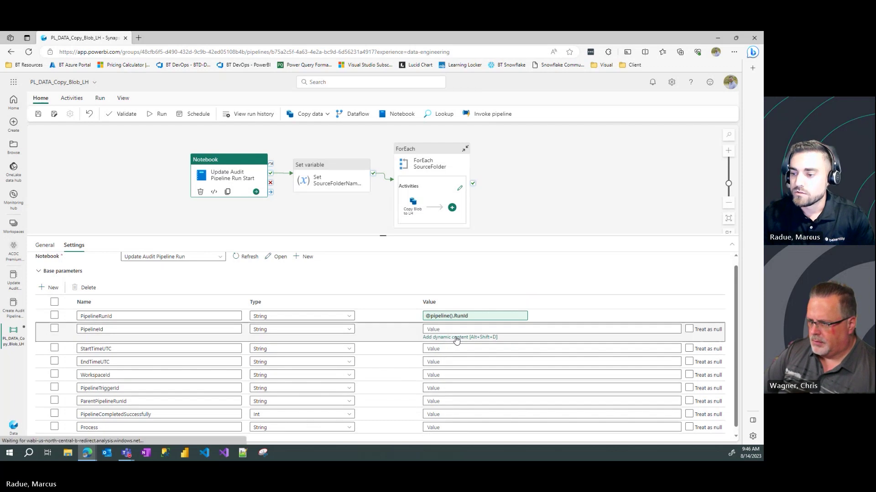
{"action": "left_click", "coordinate": [582, 223]}
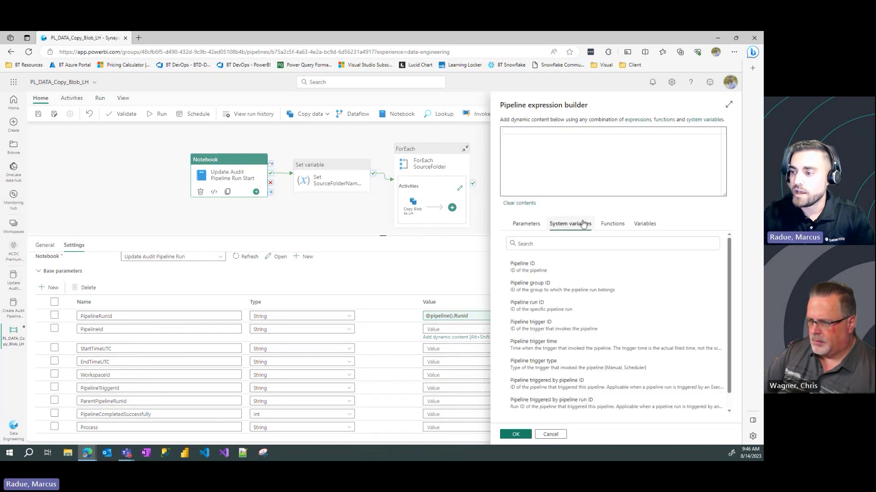
{"action": "left_click", "coordinate": [561, 272]}
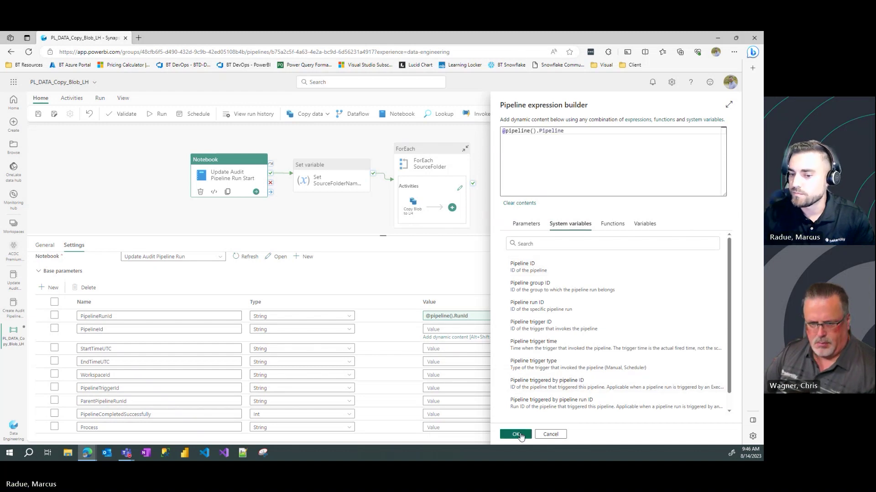
{"action": "left_click", "coordinate": [516, 434]}
{"action": "left_click", "coordinate": [524, 342]}
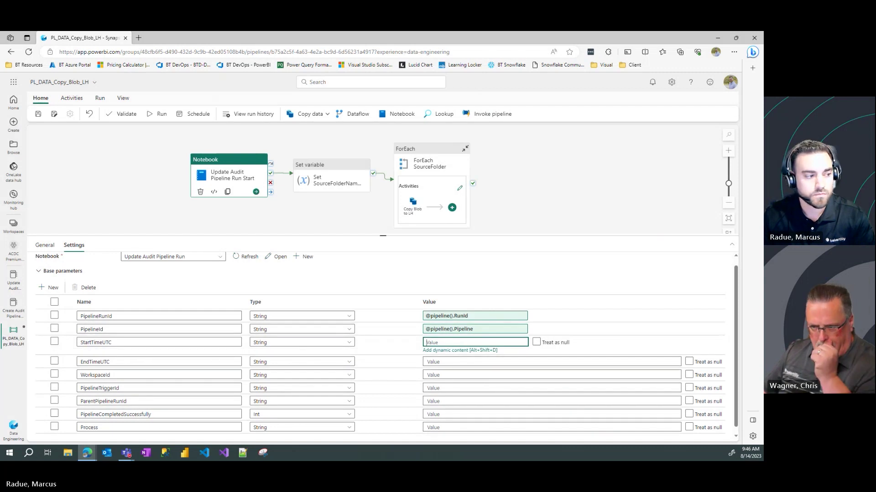
{"action": "left_click", "coordinate": [461, 350]}
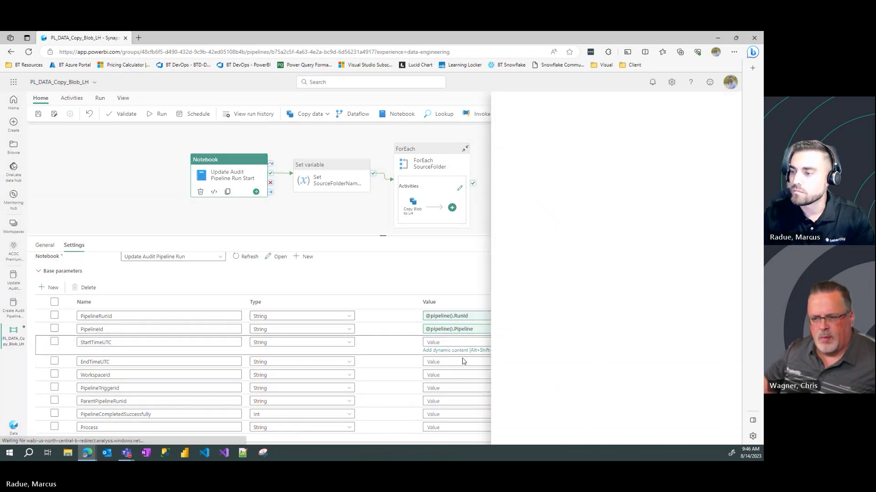
{"action": "left_click", "coordinate": [570, 223]}
{"action": "scroll", "coordinate": [602, 329], "scroll_direction": "down", "scroll_amount": 1}
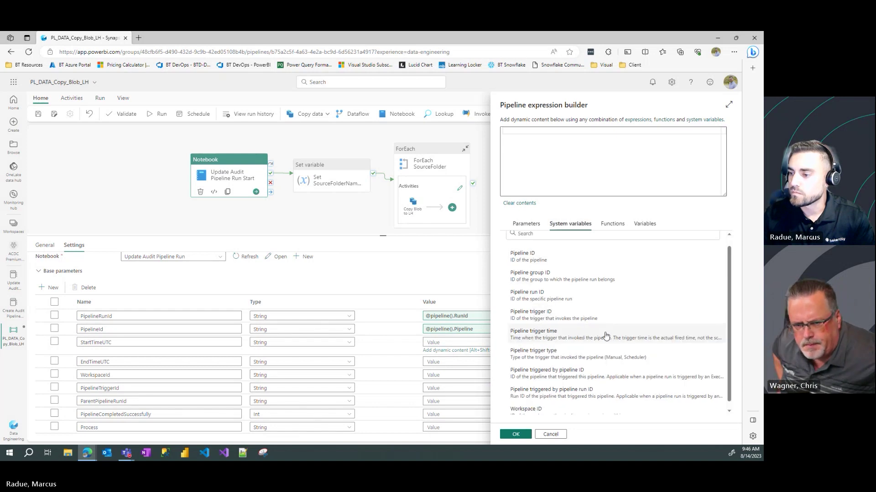
{"action": "left_click", "coordinate": [577, 334]}
{"action": "left_click", "coordinate": [515, 434]}
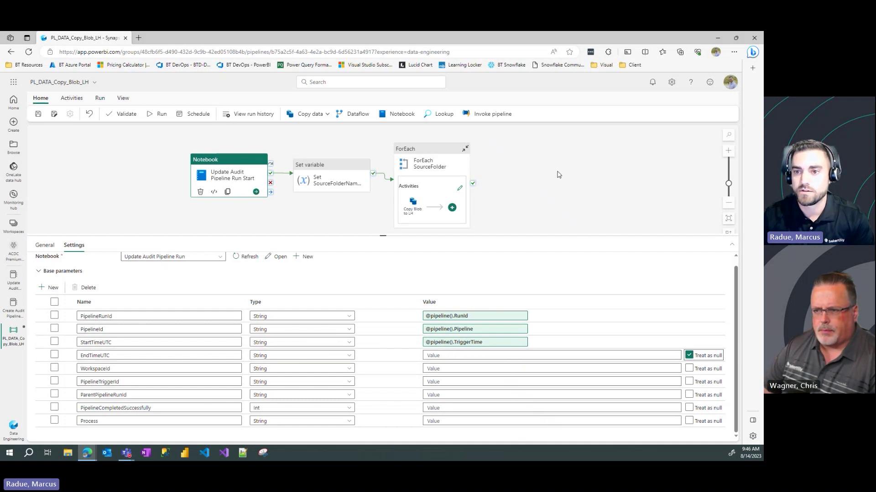
{"action": "left_click", "coordinate": [467, 369]}
{"action": "left_click", "coordinate": [469, 377]}
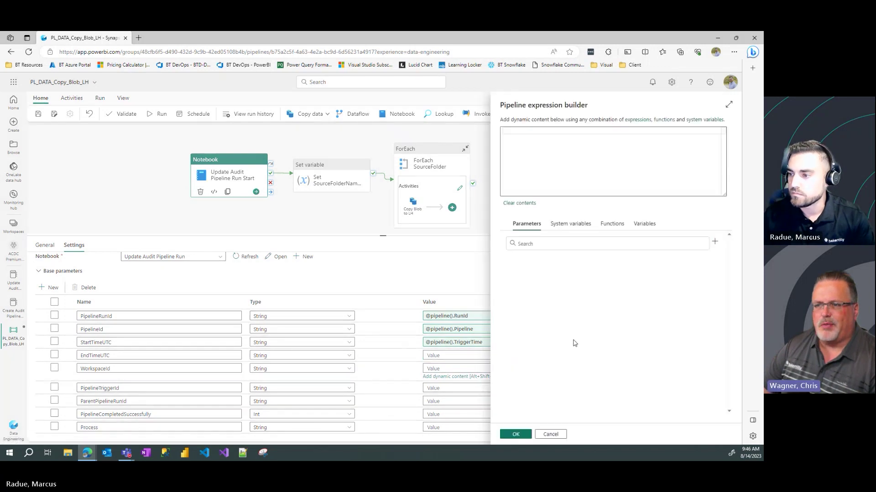
{"action": "left_click", "coordinate": [569, 224]}
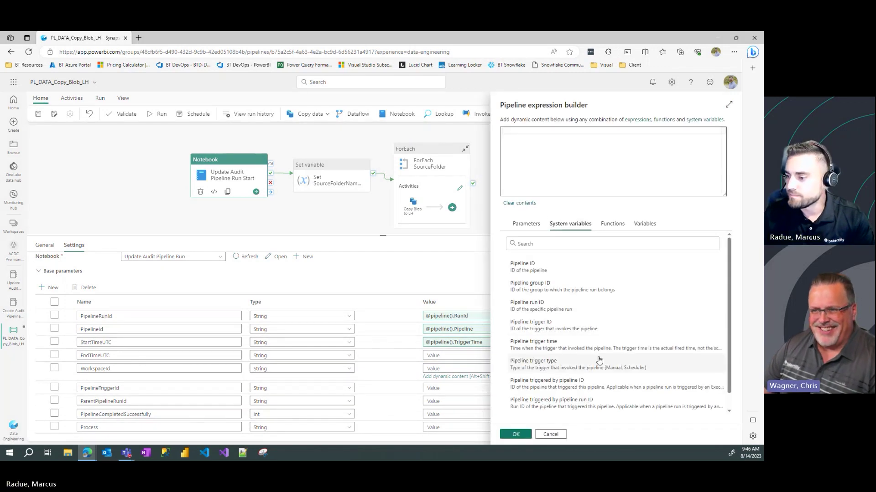
{"action": "scroll", "coordinate": [598, 360], "scroll_direction": "down", "scroll_amount": 2}
{"action": "left_click", "coordinate": [559, 405]}
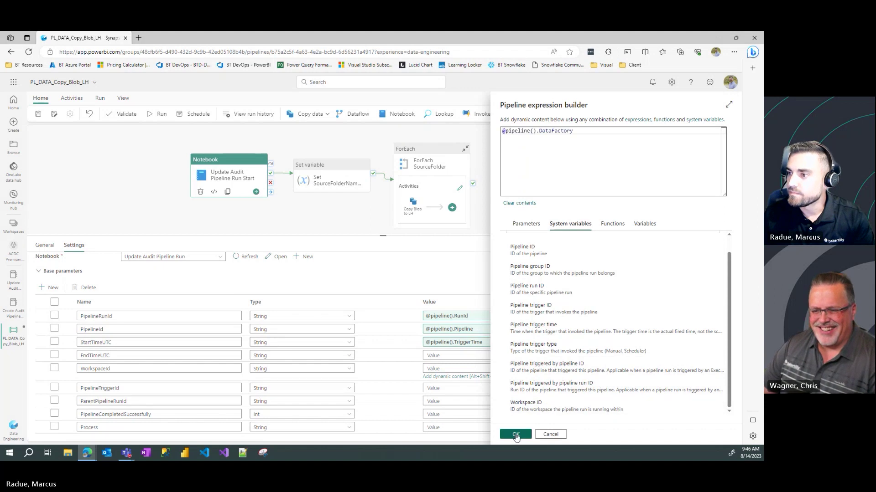
{"action": "left_click", "coordinate": [516, 434]}
{"action": "left_click", "coordinate": [447, 382]}
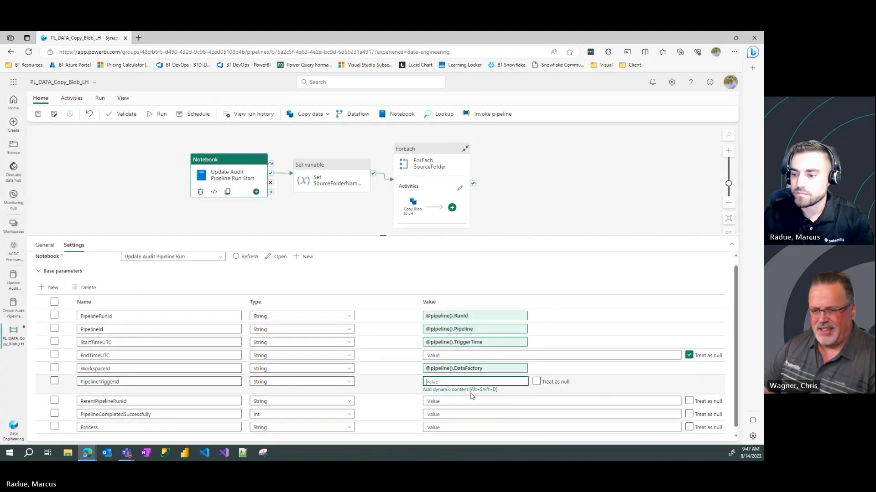
{"action": "left_click", "coordinate": [466, 390]}
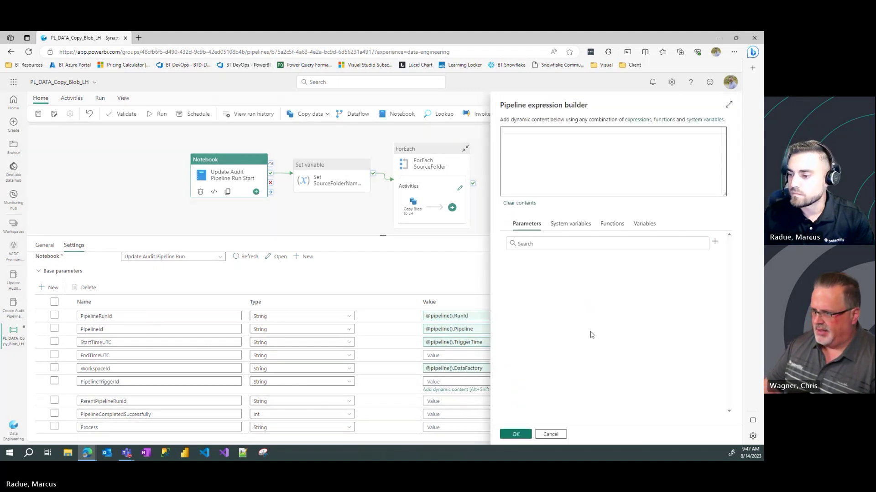
{"action": "left_click", "coordinate": [570, 223]}
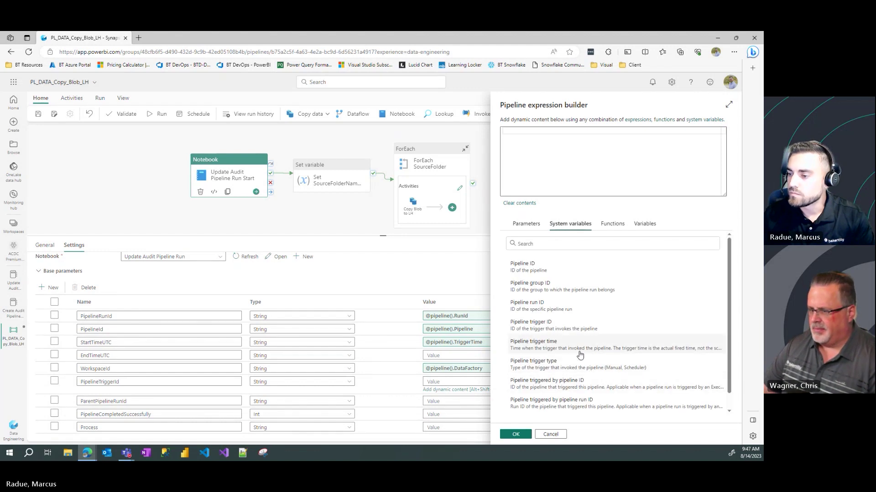
{"action": "left_click", "coordinate": [557, 326]}
{"action": "left_click", "coordinate": [515, 434]}
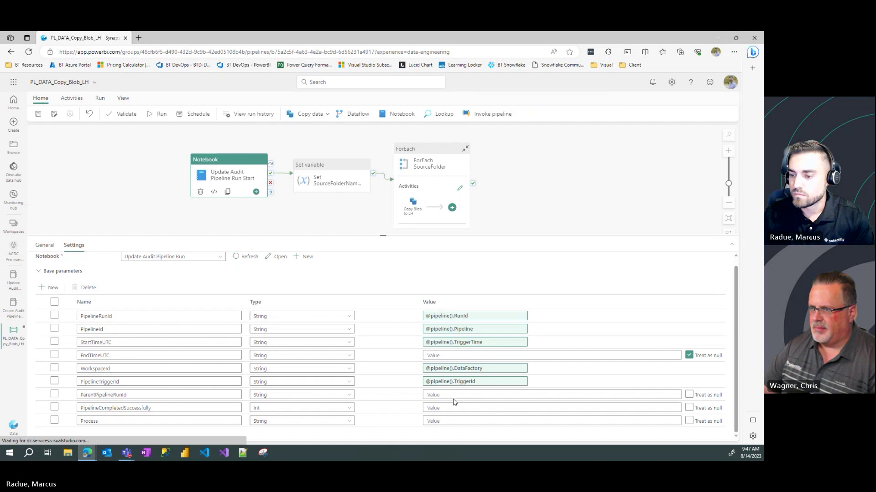
{"action": "left_click", "coordinate": [445, 394]}
{"action": "left_click", "coordinate": [474, 404]}
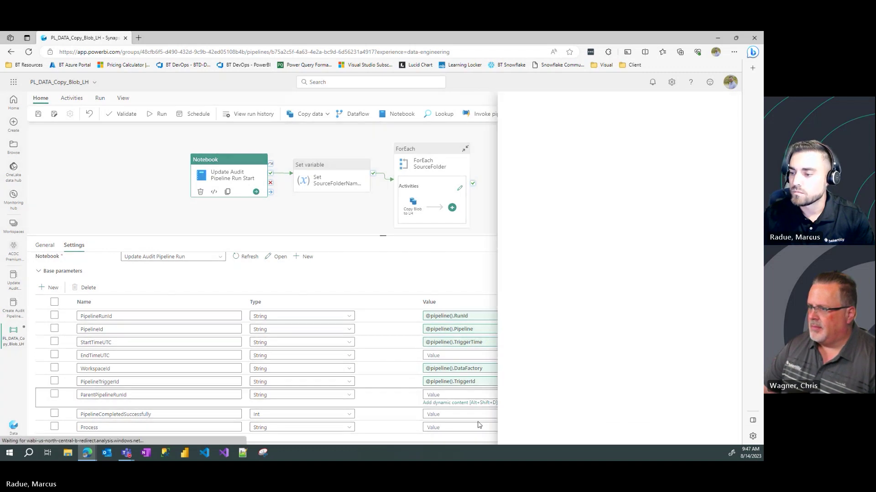
{"action": "left_click", "coordinate": [570, 223]}
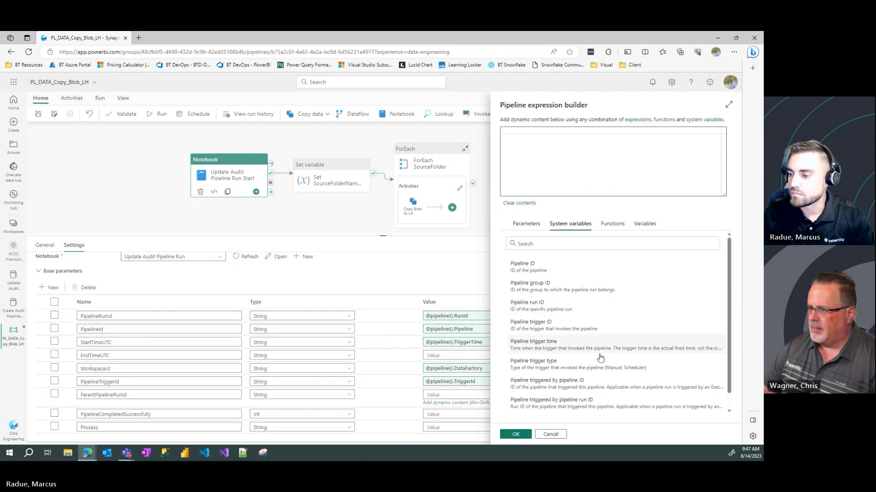
{"action": "scroll", "coordinate": [600, 358], "scroll_direction": "down", "scroll_amount": 1}
{"action": "left_click", "coordinate": [592, 387]}
{"action": "left_click", "coordinate": [515, 434]}
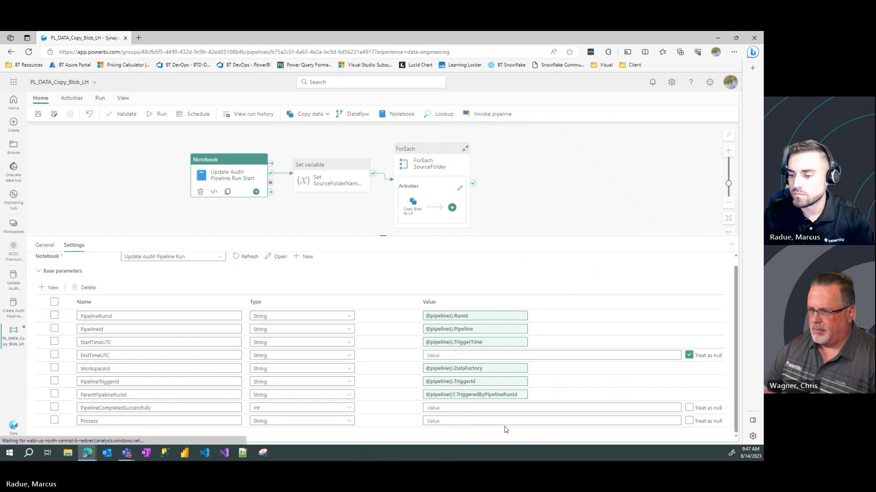
Step: Enter 0 for PipelineCompletedSuccessfully and 'Fabric Pipeline Demo' for Process, then commit the edits
{"action": "left_click", "coordinate": [441, 408]}
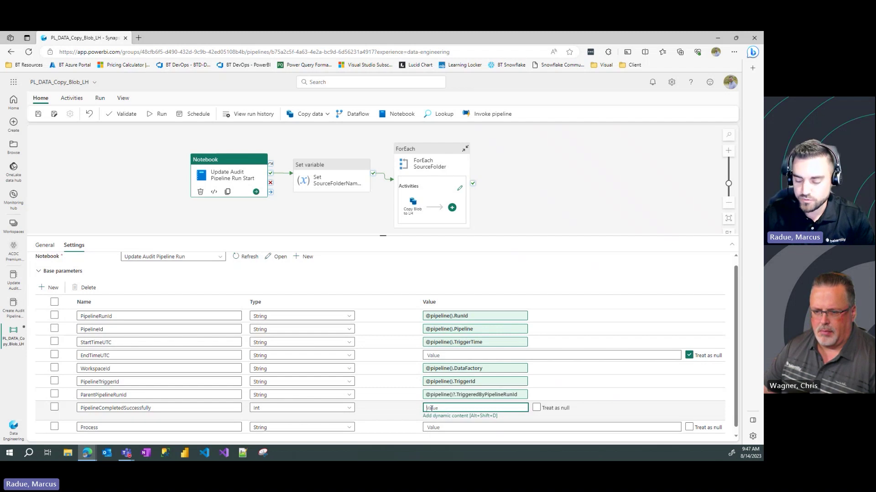
{"action": "type", "text": "0"}
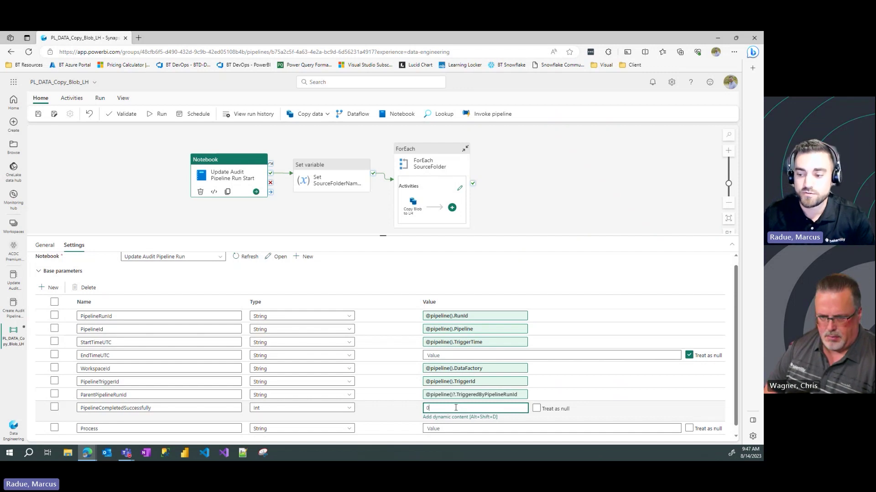
{"action": "left_click", "coordinate": [440, 429]}
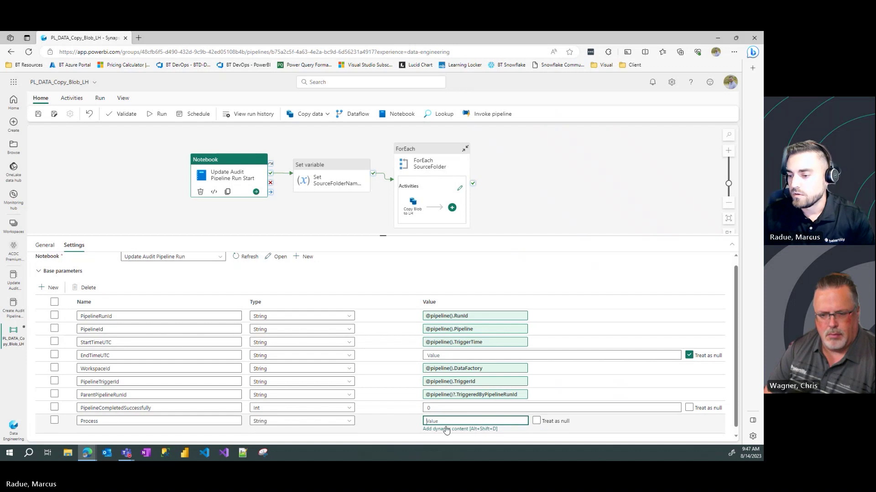
{"action": "type", "text": "Fa"}
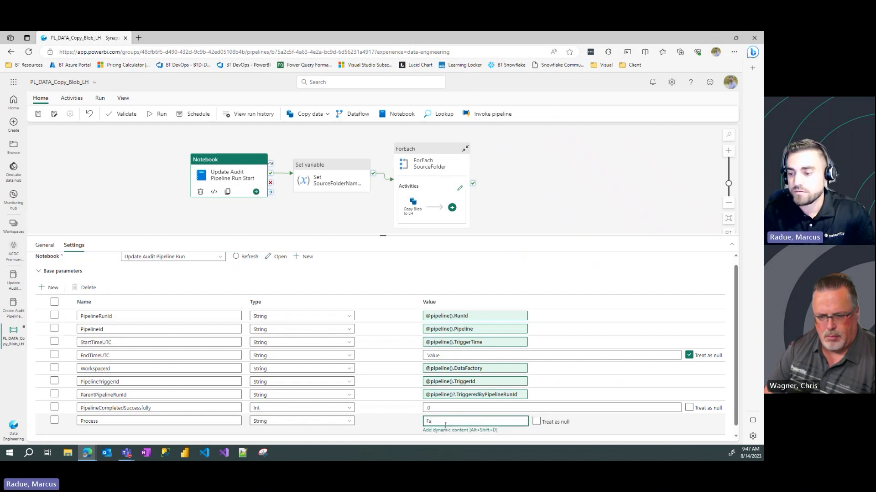
{"action": "type", "text": "bric Pipeline Demo"}
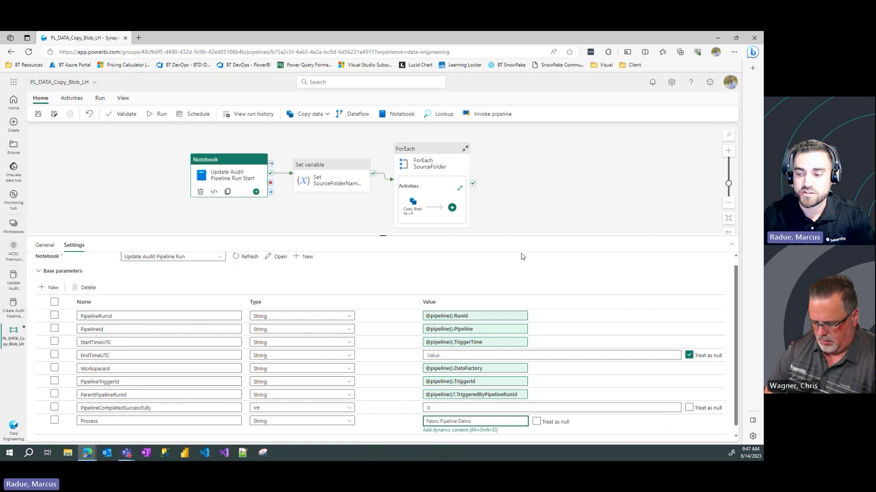
{"action": "left_click", "coordinate": [538, 186]}
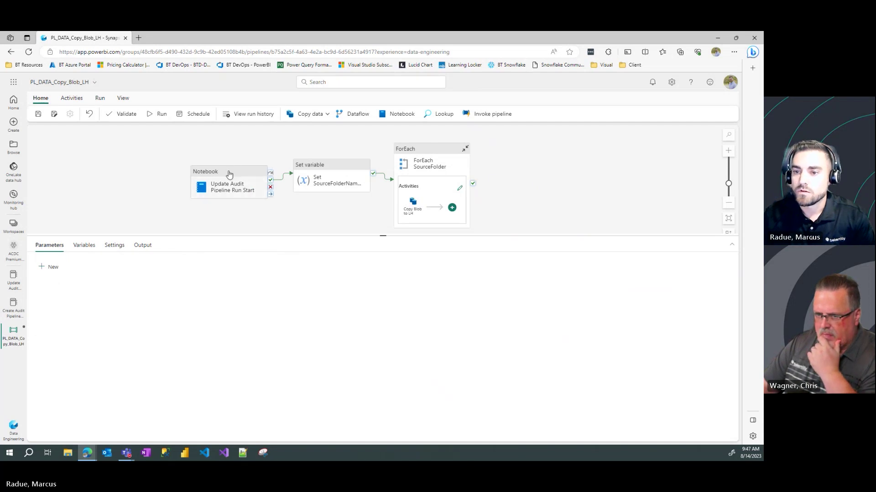
Step: Paste a copy of the start notebook after ForEach and connect it to ForEach's success output
{"action": "left_click", "coordinate": [213, 176]}
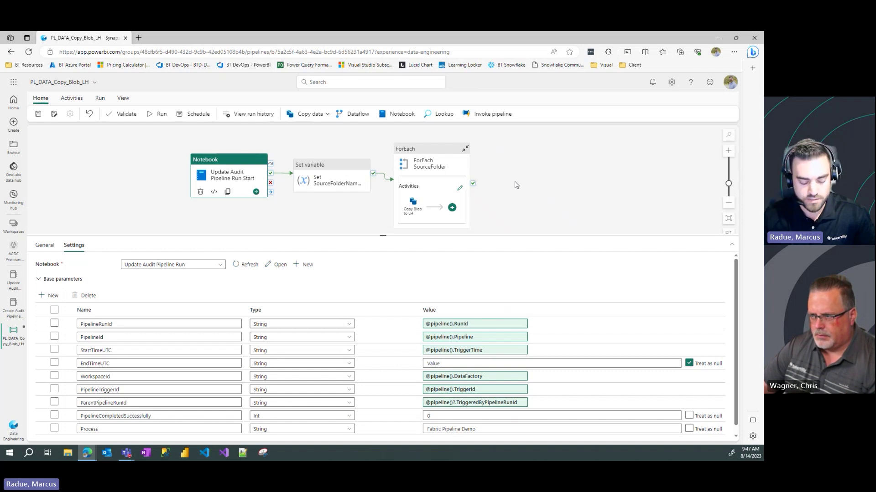
{"action": "left_click", "coordinate": [517, 166]}
{"action": "key", "text": "ctrl+v"}
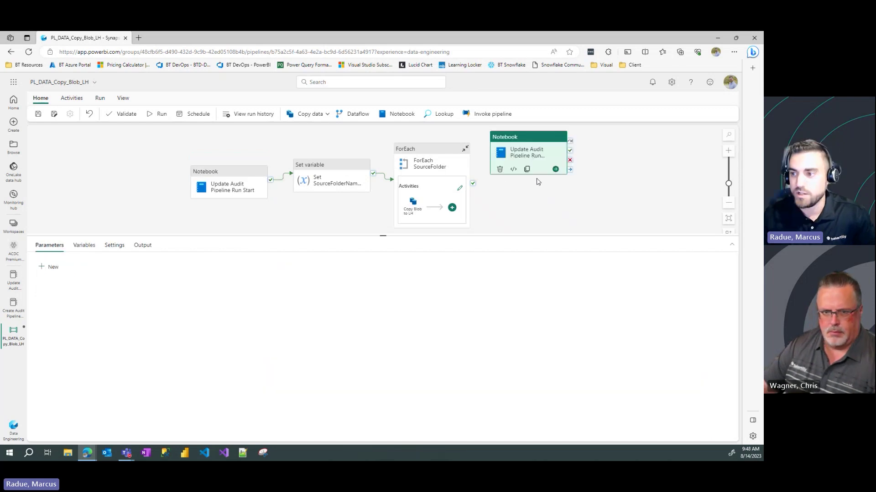
{"action": "left_click_drag", "start_coordinate": [508, 133], "coordinate": [520, 157]}
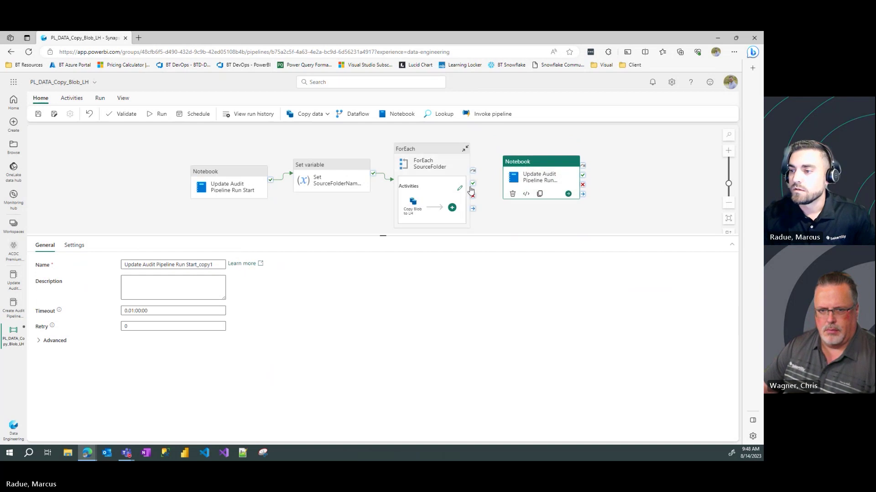
{"action": "left_click_drag", "start_coordinate": [472, 183], "coordinate": [538, 181]}
Step: Rename the copied notebook activity to Update Audit Pipeline Run End
{"action": "left_click", "coordinate": [538, 182]}
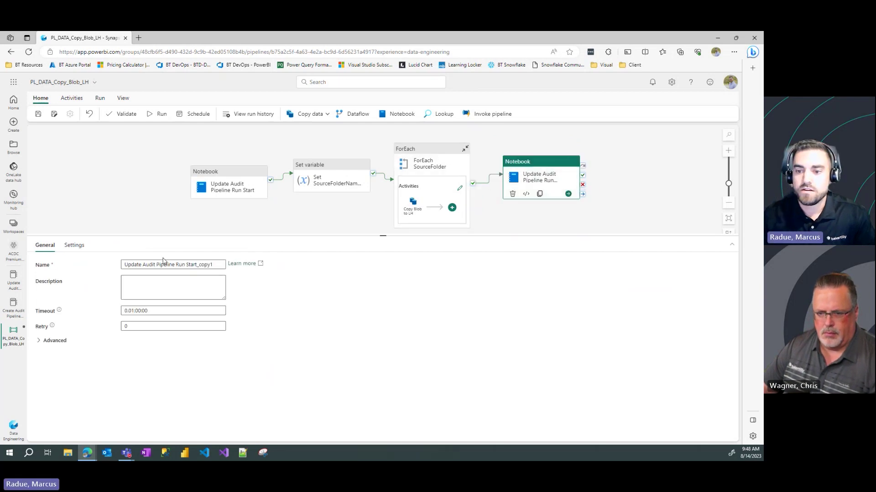
{"action": "double_click", "coordinate": [198, 264]}
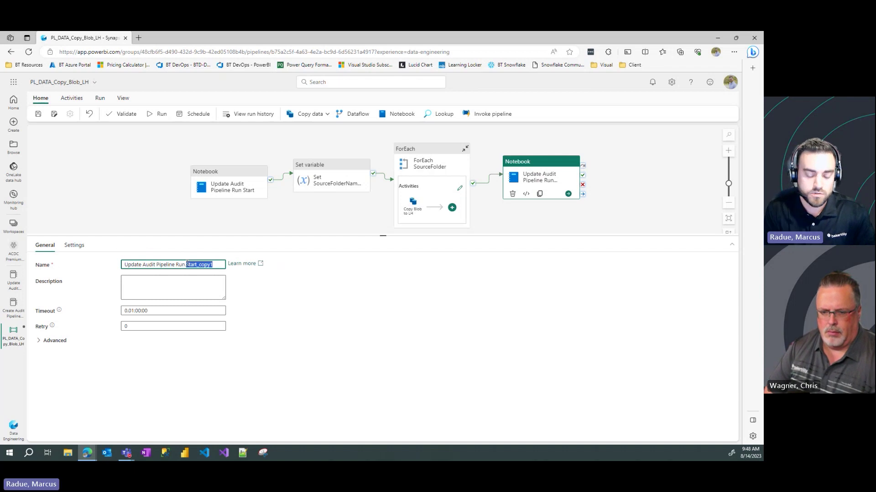
{"action": "type", "text": "End"}
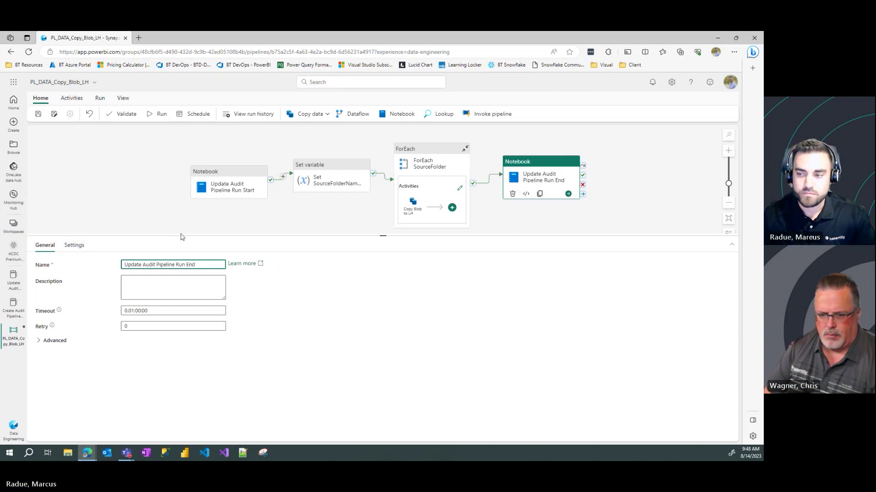
{"action": "left_click", "coordinate": [71, 246]}
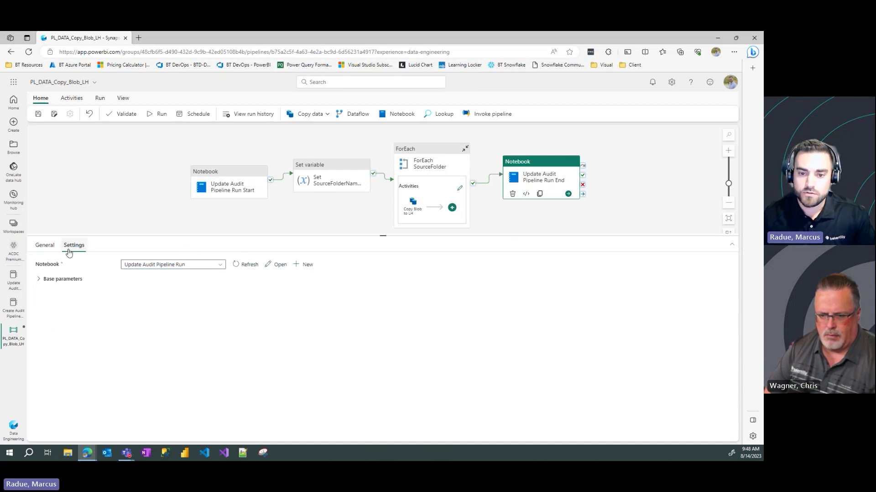
{"action": "left_click", "coordinate": [38, 279]}
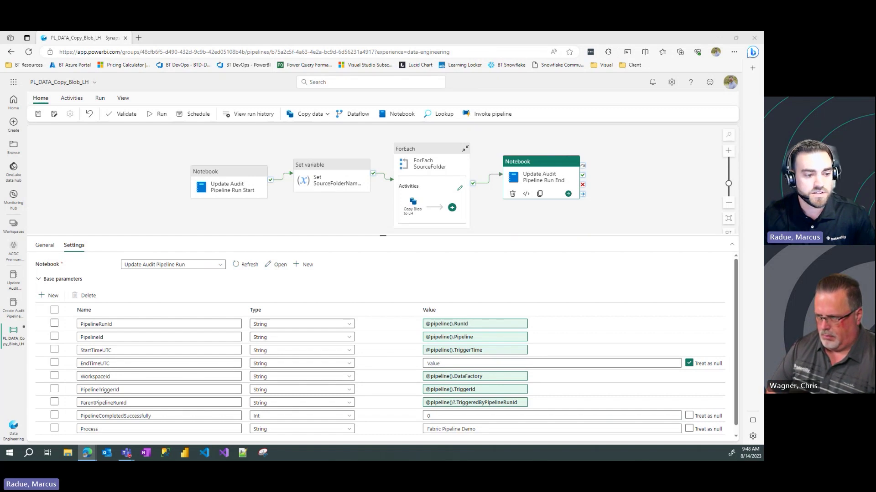
{"action": "left_click", "coordinate": [688, 364]}
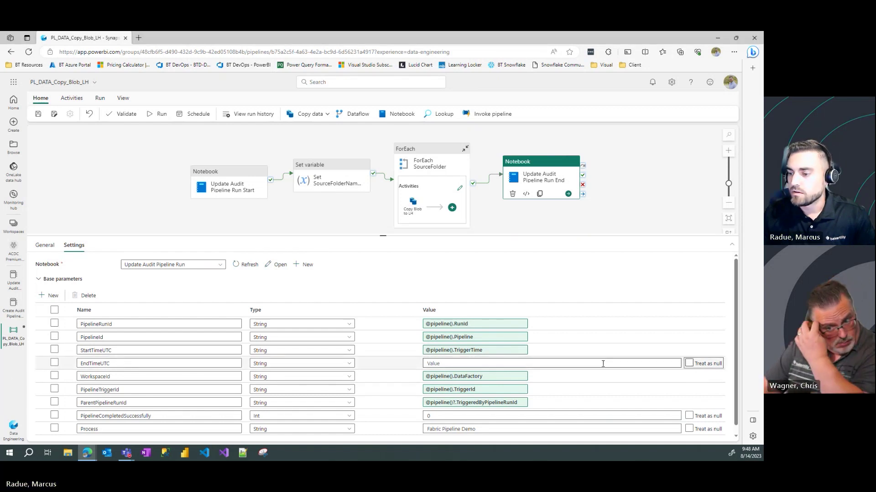
{"action": "left_click", "coordinate": [493, 362]}
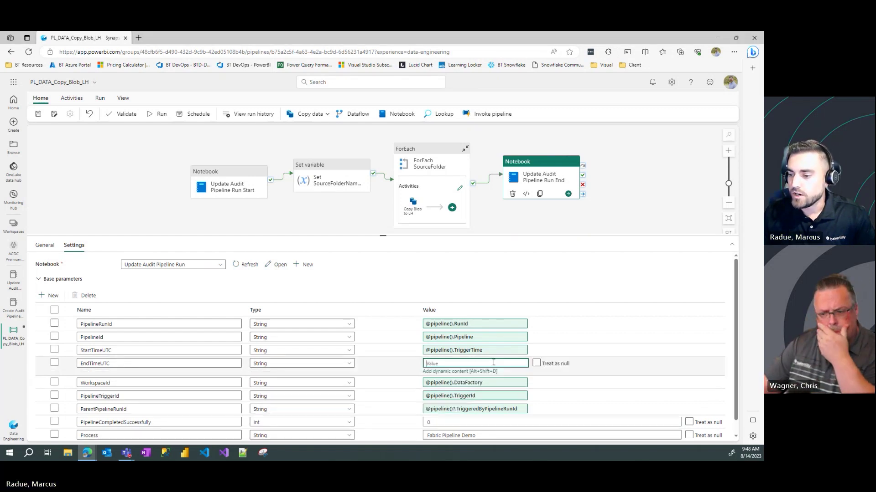
{"action": "left_click", "coordinate": [472, 372]}
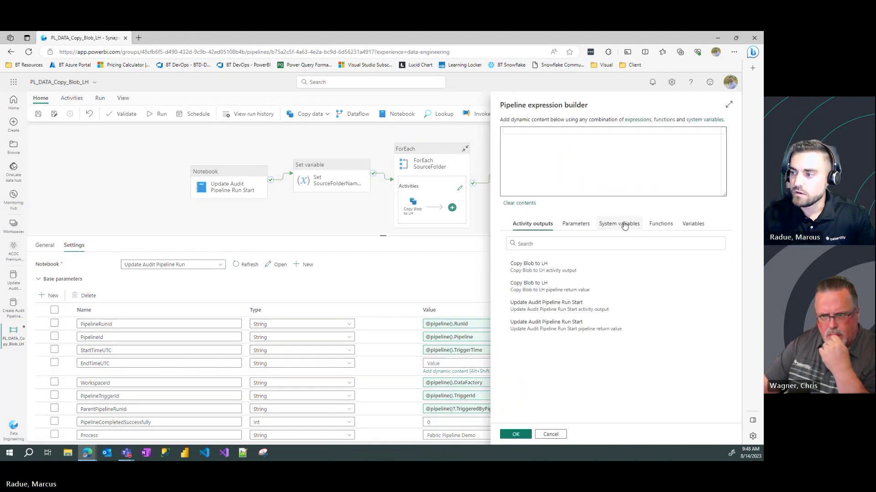
{"action": "left_click", "coordinate": [511, 160]}
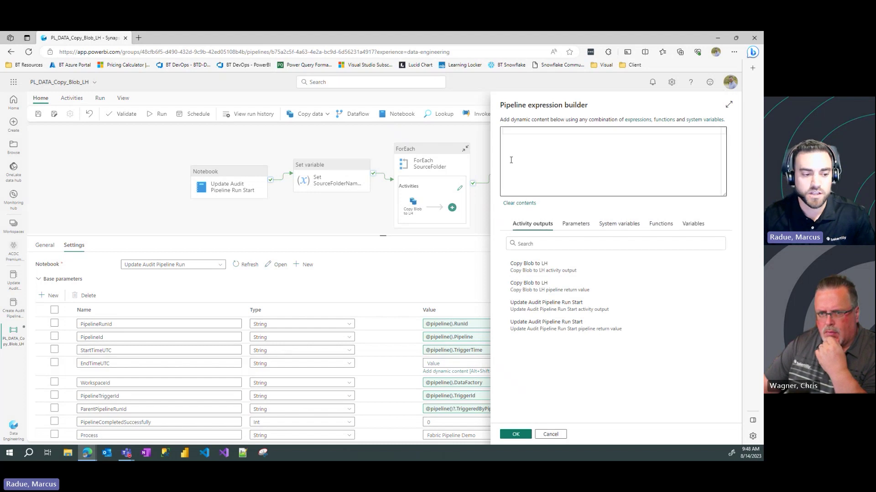
{"action": "type", "text": "@ut"}
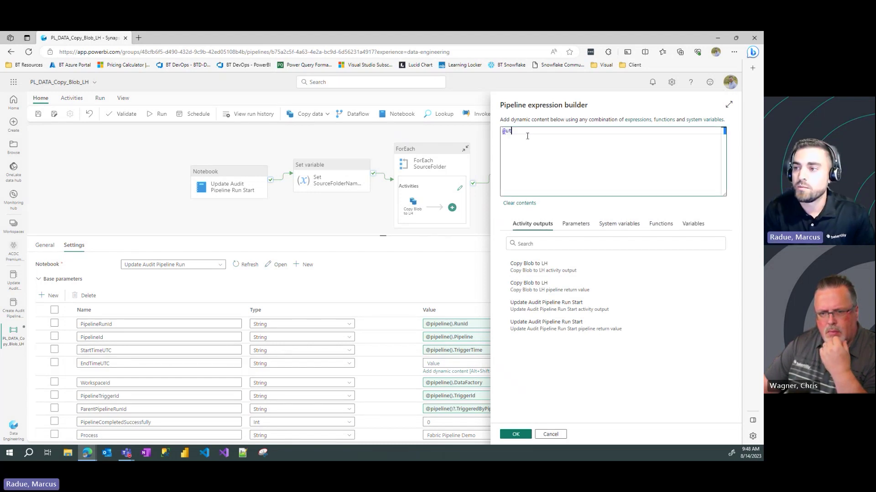
{"action": "type", "text": "cnow()"}
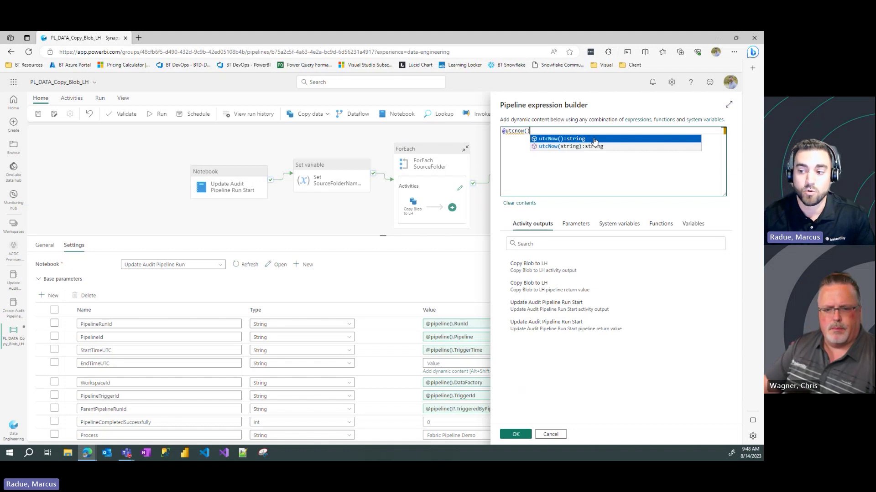
{"action": "left_click", "coordinate": [594, 142]}
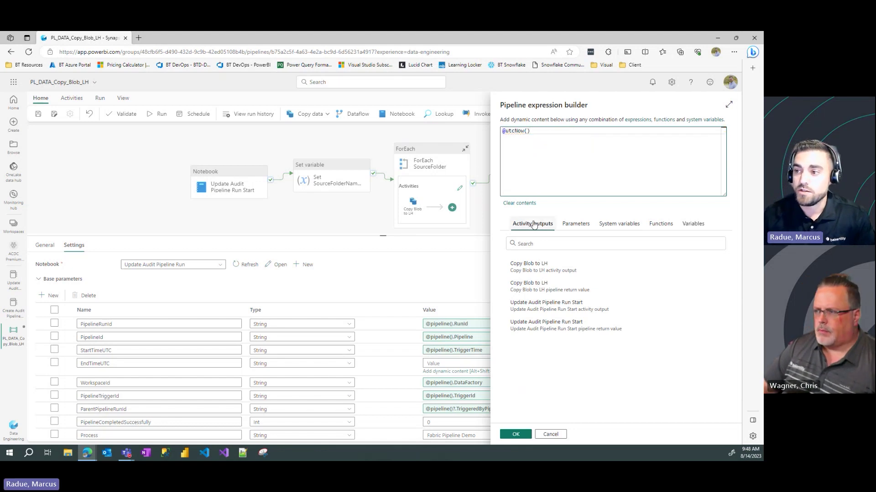
{"action": "left_click", "coordinate": [516, 435]}
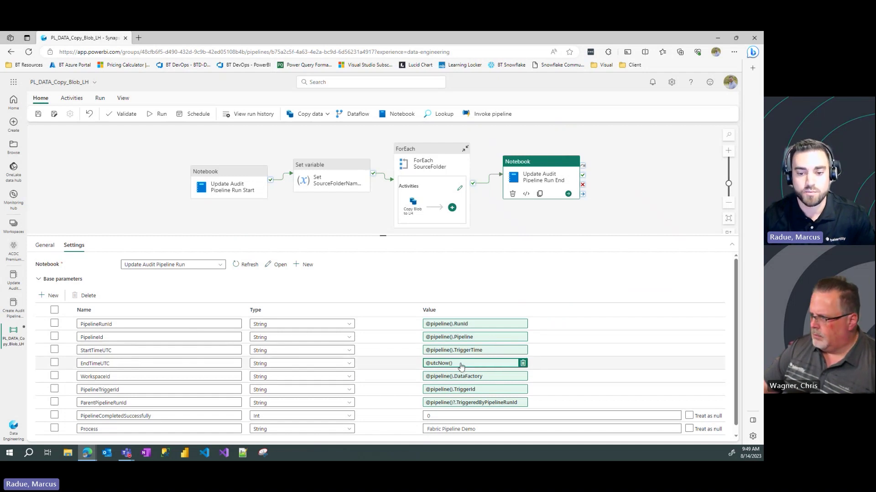
Step: Change the PipelineCompletedSuccessfully value from 0 to 1
{"action": "left_click", "coordinate": [442, 416]}
{"action": "scroll", "coordinate": [303, 406], "scroll_direction": "down", "scroll_amount": 1}
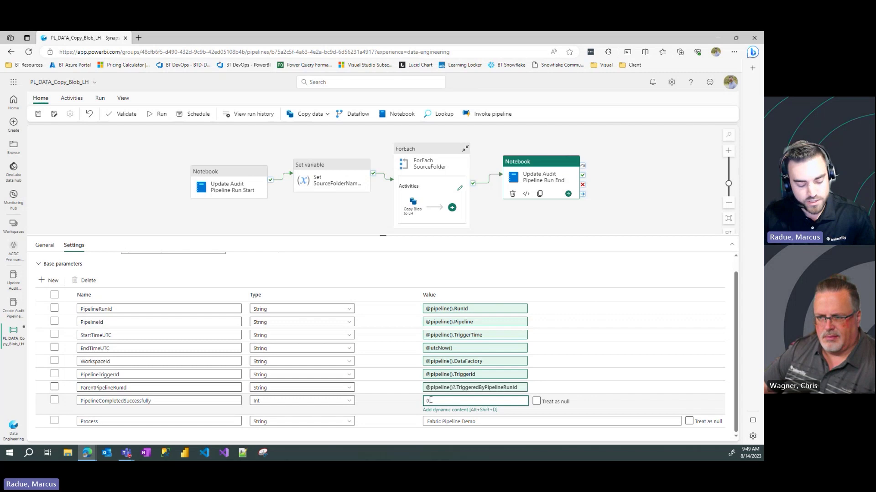
{"action": "key", "text": "BackSpace"}
{"action": "type", "text": "1"}
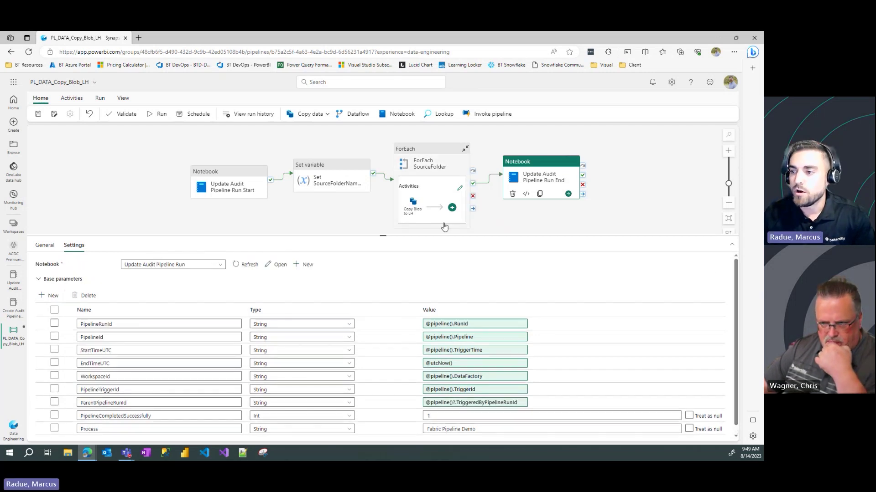
{"action": "left_click", "coordinate": [514, 226]}
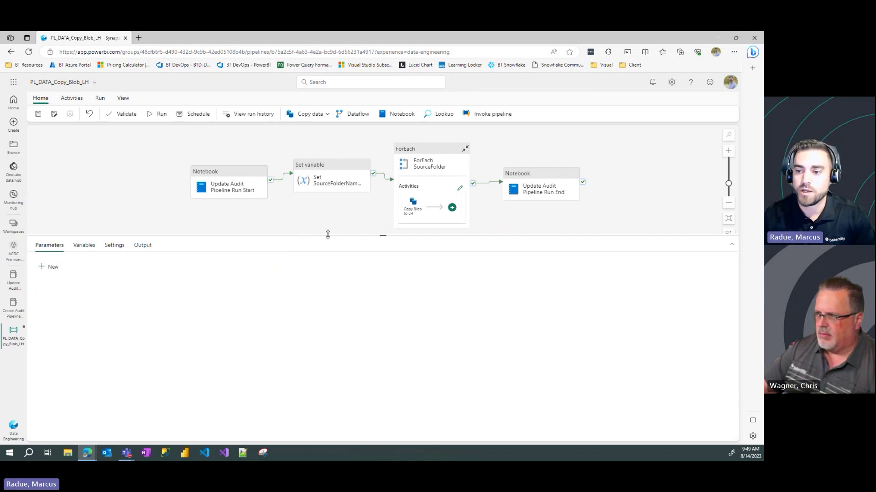
Step: Save and run the pipeline, refreshing the Output tab until Update Audit Pipeline Run Start succeeds
{"action": "left_click_drag", "start_coordinate": [326, 235], "coordinate": [315, 304]}
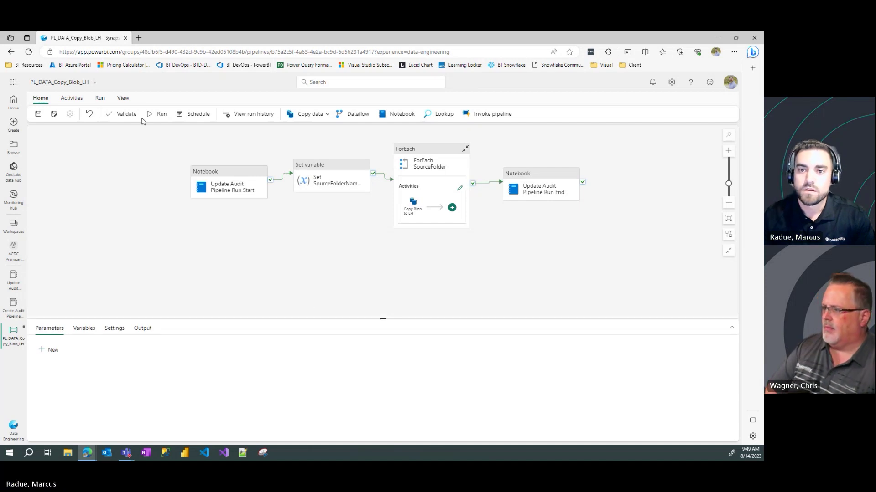
{"action": "left_click", "coordinate": [38, 115]}
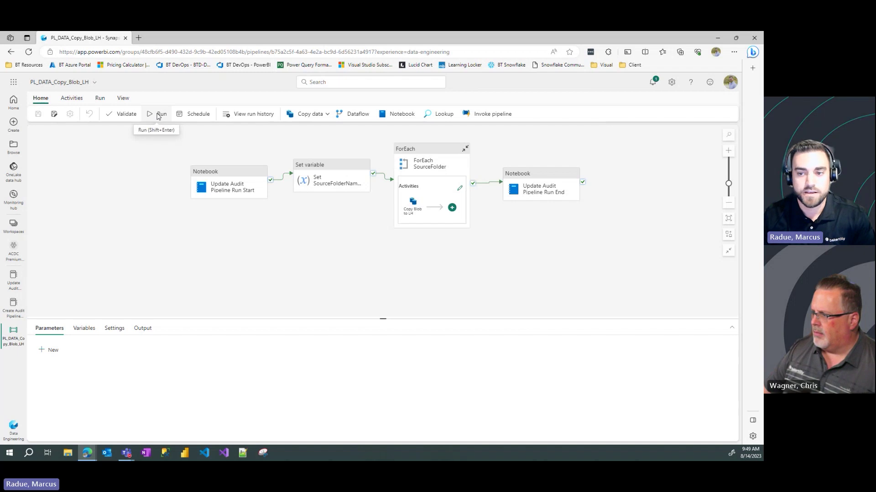
{"action": "left_click", "coordinate": [157, 115]}
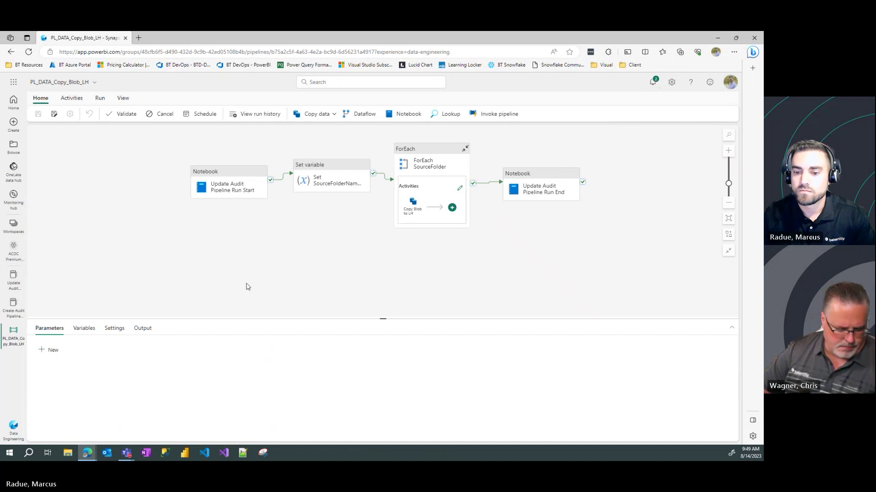
{"action": "left_click", "coordinate": [149, 329]}
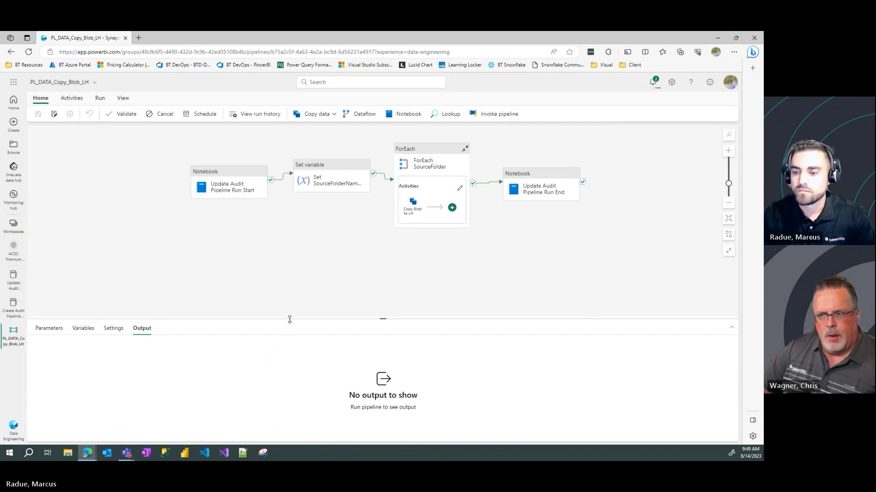
{"action": "left_click_drag", "start_coordinate": [289, 319], "coordinate": [298, 260]}
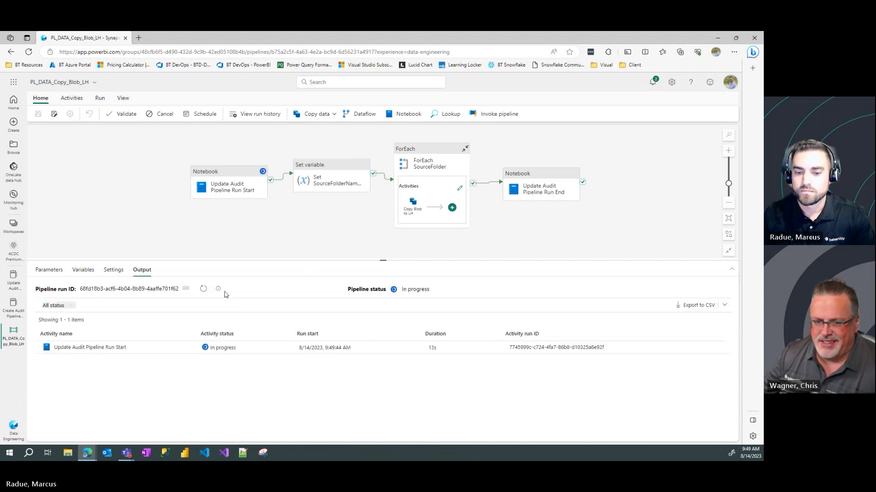
{"action": "left_click", "coordinate": [204, 291]}
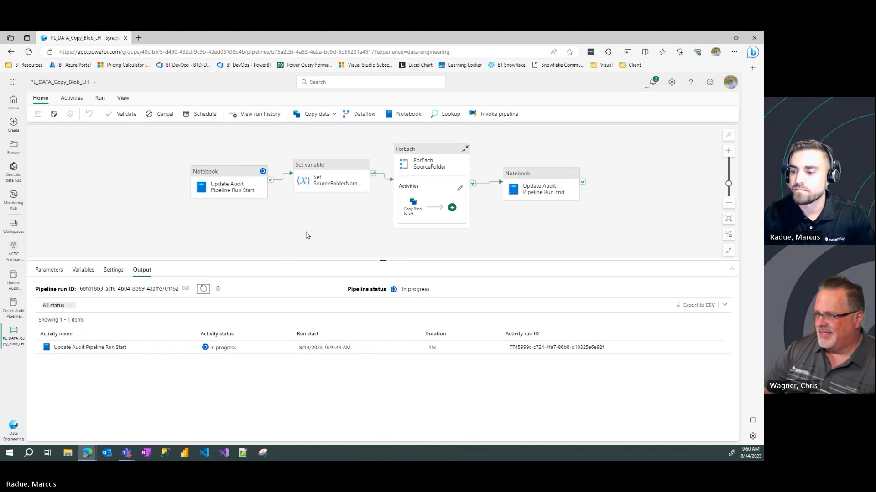
{"action": "left_click", "coordinate": [203, 289]}
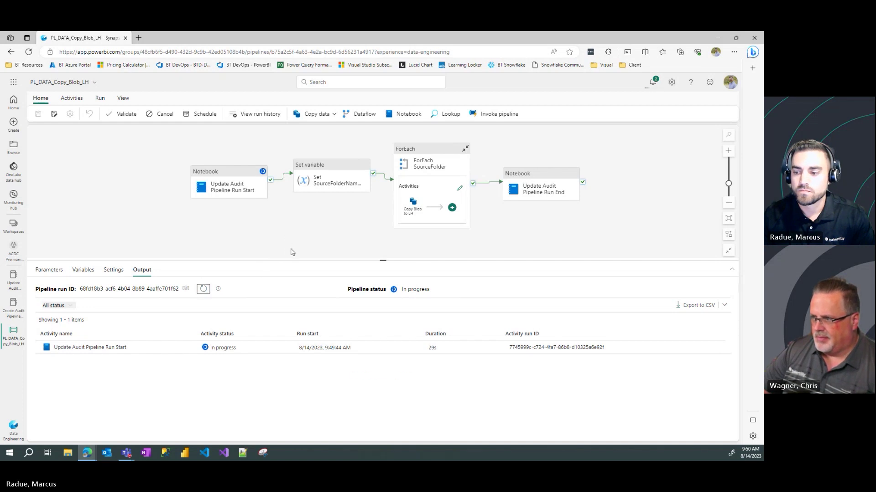
{"action": "left_click", "coordinate": [202, 290]}
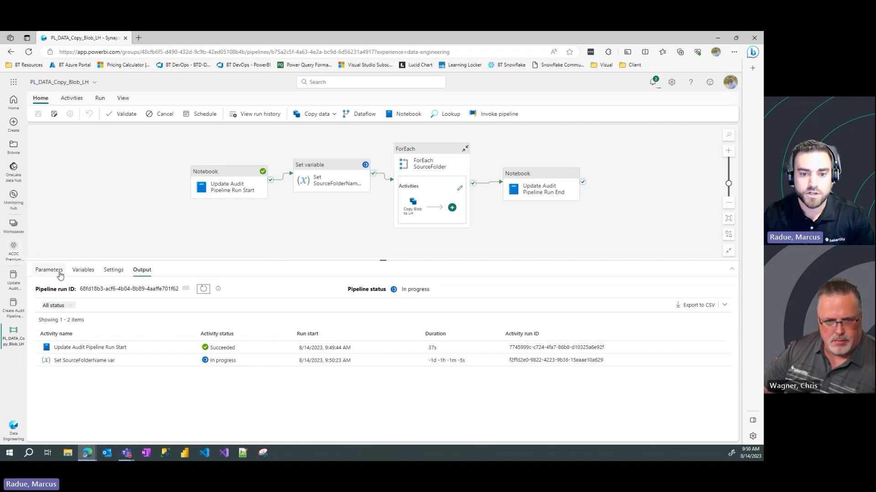
Step: Open btdemolakehouse and preview audit_pipeline_run's new Fabric Pipeline Demo row with empty EndTimeUTC
{"action": "left_click", "coordinate": [15, 256]}
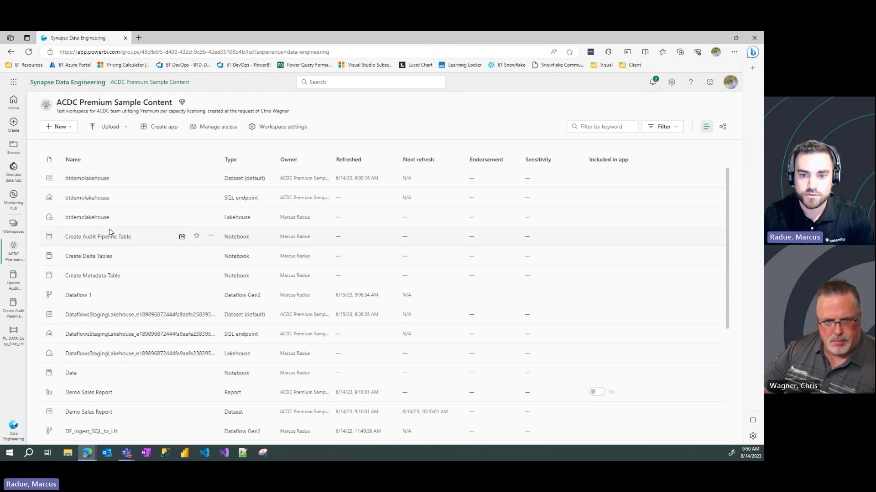
{"action": "left_click", "coordinate": [97, 203]}
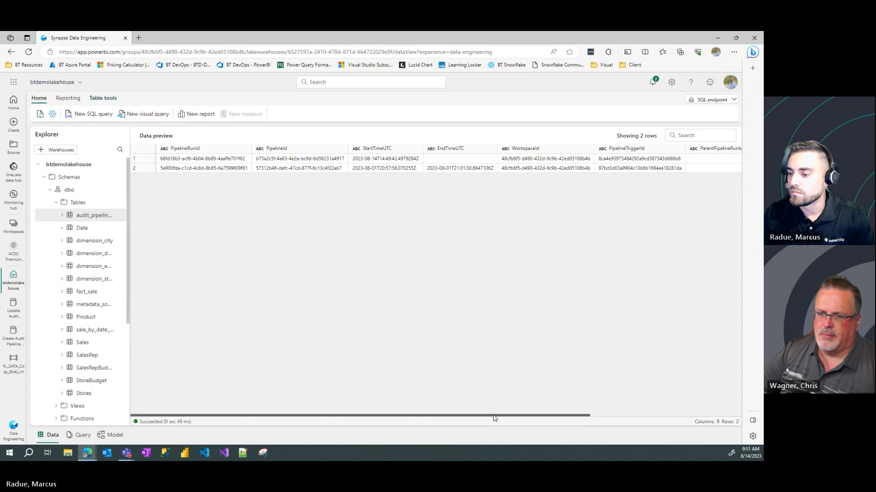
{"action": "left_click_drag", "start_coordinate": [493, 418], "coordinate": [646, 417]}
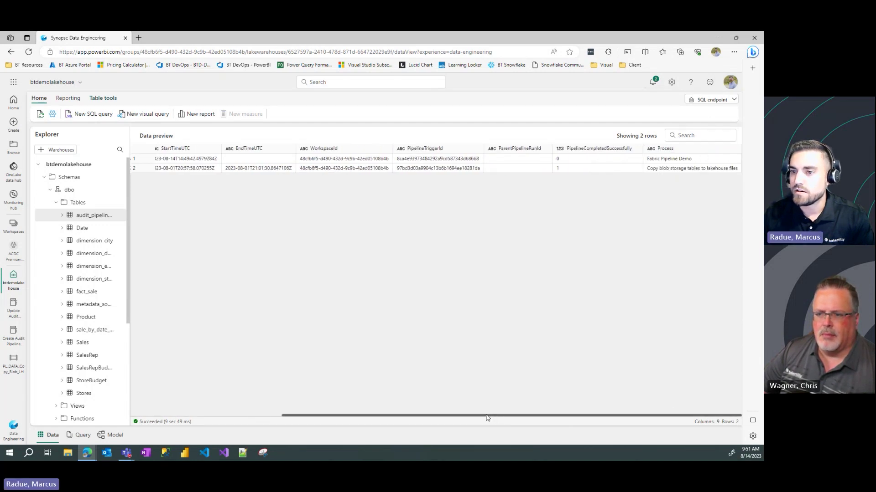
{"action": "left_click_drag", "start_coordinate": [487, 417], "coordinate": [290, 391]}
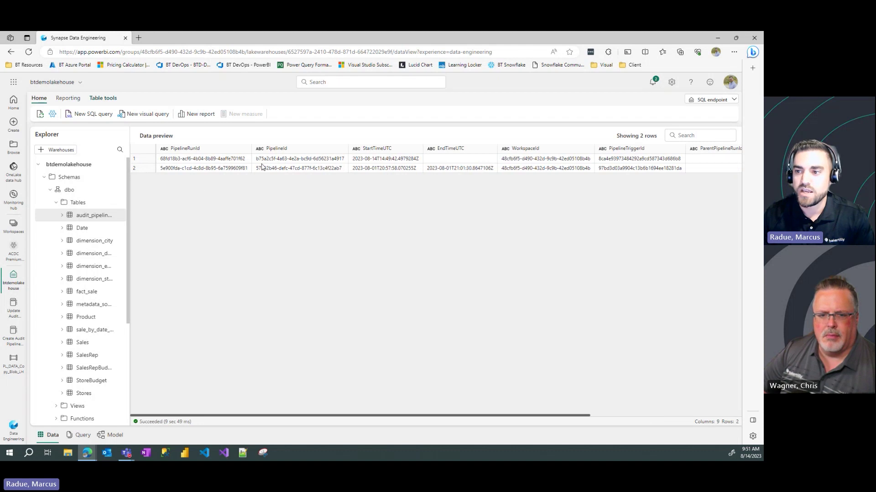
{"action": "left_click_drag", "start_coordinate": [463, 418], "coordinate": [672, 413]}
{"action": "left_click_drag", "start_coordinate": [701, 160], "coordinate": [647, 160]}
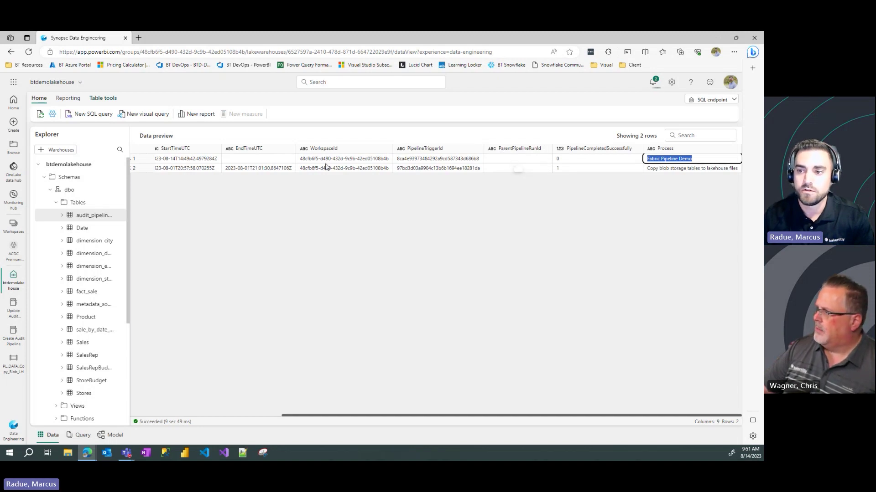
{"action": "left_click_drag", "start_coordinate": [460, 415], "coordinate": [243, 401]}
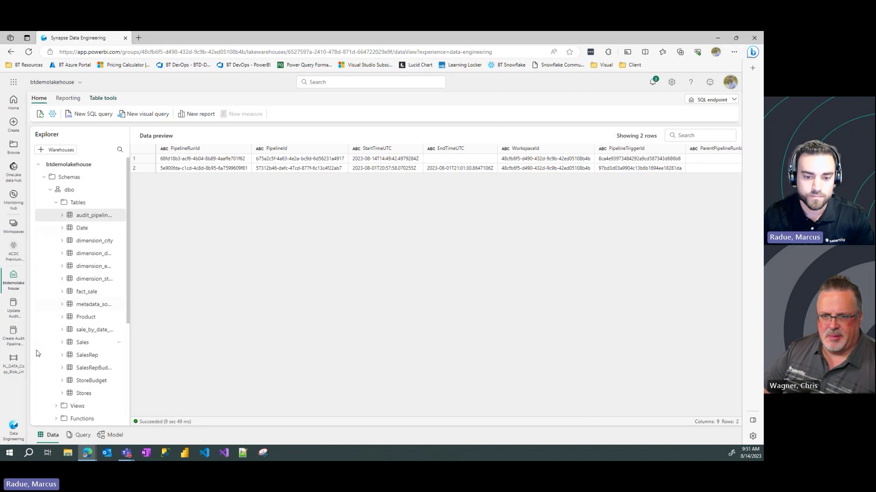
Step: Check in PL_DATA_Copy_Blob_LH's output that all activities succeeded, then reopen btdemolakehouse
{"action": "left_click", "coordinate": [12, 372]}
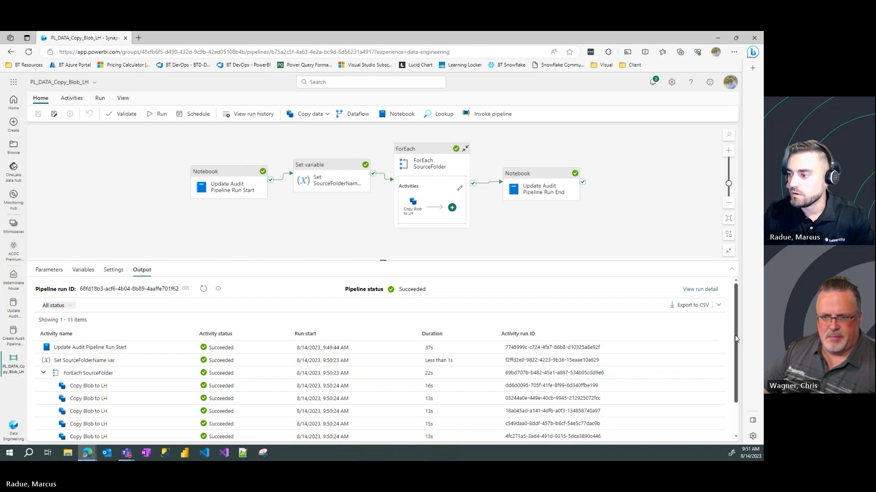
{"action": "scroll", "coordinate": [734, 335], "scroll_direction": "down", "scroll_amount": 2}
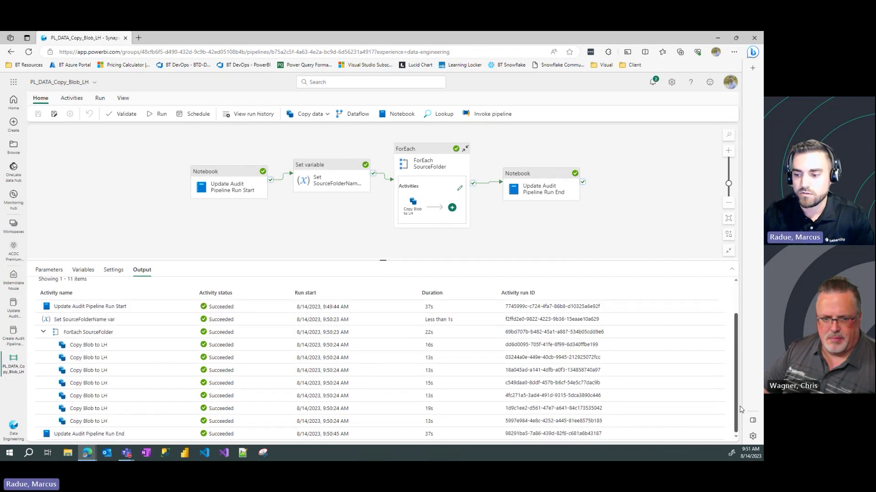
{"action": "left_click", "coordinate": [43, 332]}
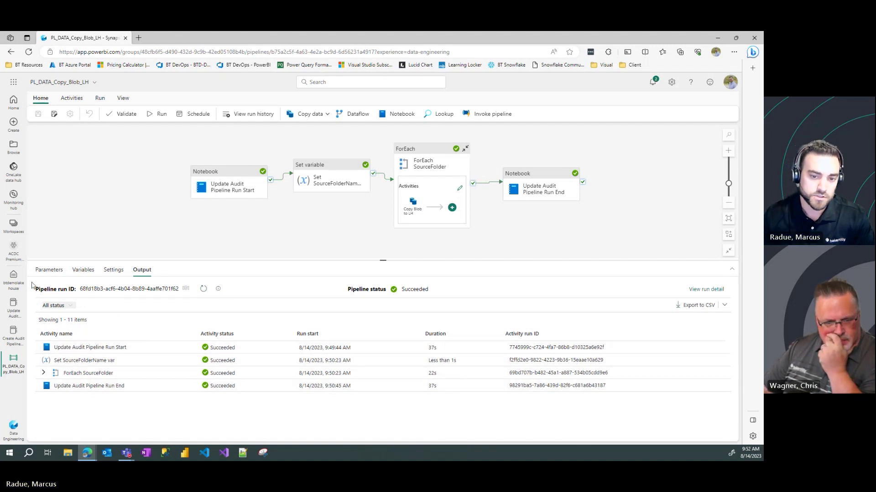
{"action": "left_click", "coordinate": [10, 286]}
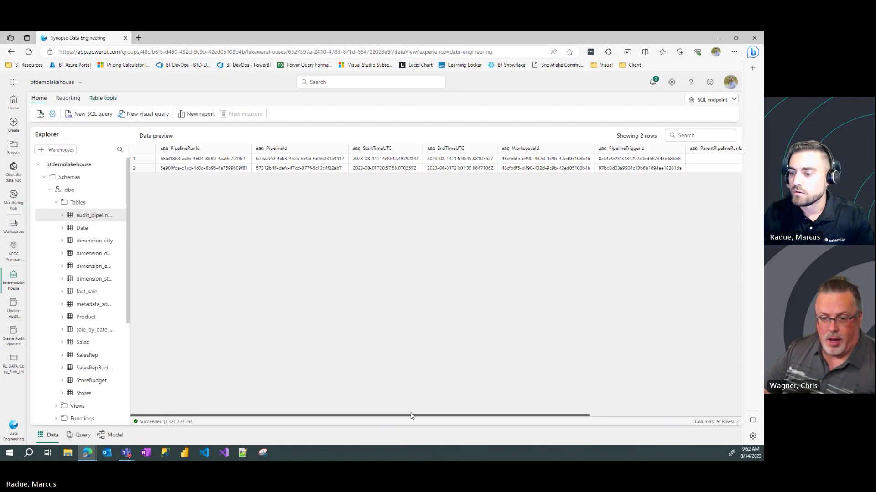
Step: Scroll across the audit_pipeline_run preview to check the latest row's EndTimeUTC and PipelineCompletedSuccessfully = 1
{"action": "left_click_drag", "start_coordinate": [413, 416], "coordinate": [430, 415]}
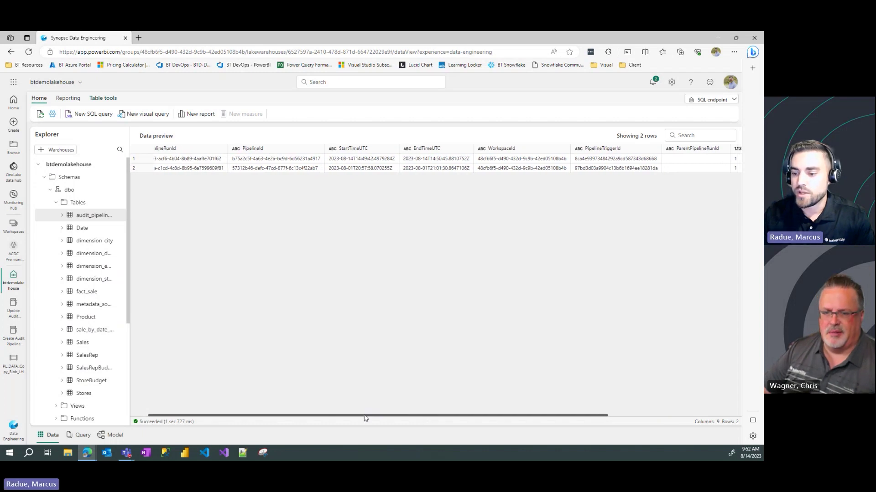
{"action": "left_click_drag", "start_coordinate": [318, 416], "coordinate": [453, 420]}
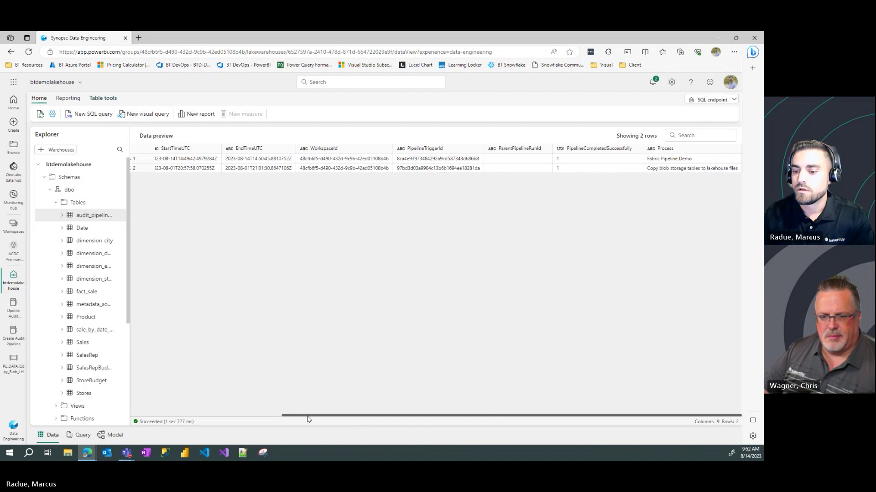
{"action": "left_click_drag", "start_coordinate": [320, 416], "coordinate": [176, 405]}
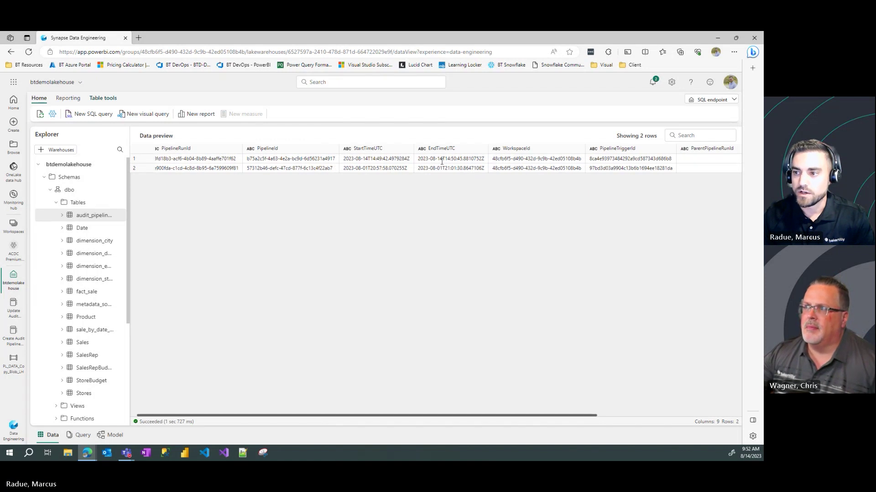
{"action": "left_click_drag", "start_coordinate": [305, 419], "coordinate": [261, 425]}
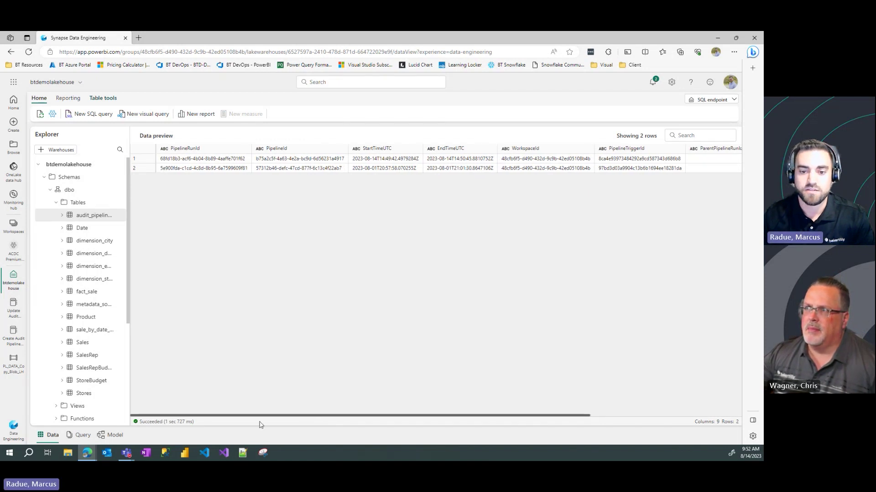
{"action": "left_click", "coordinate": [13, 364]}
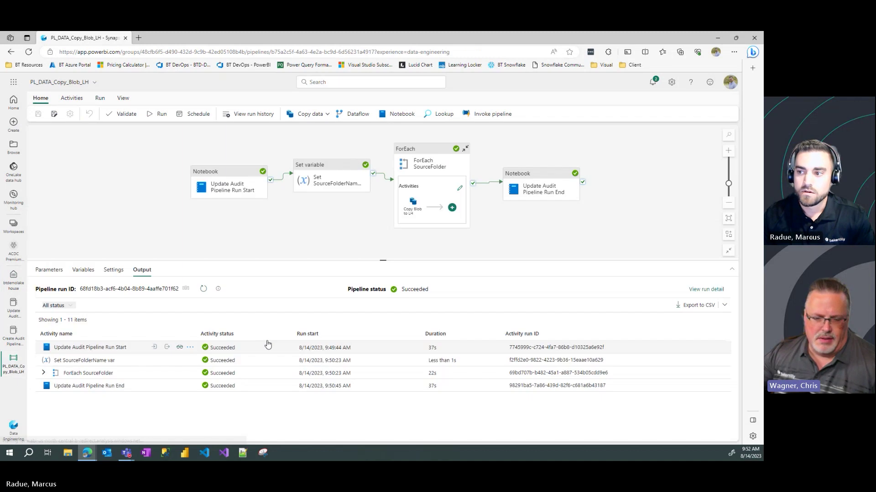